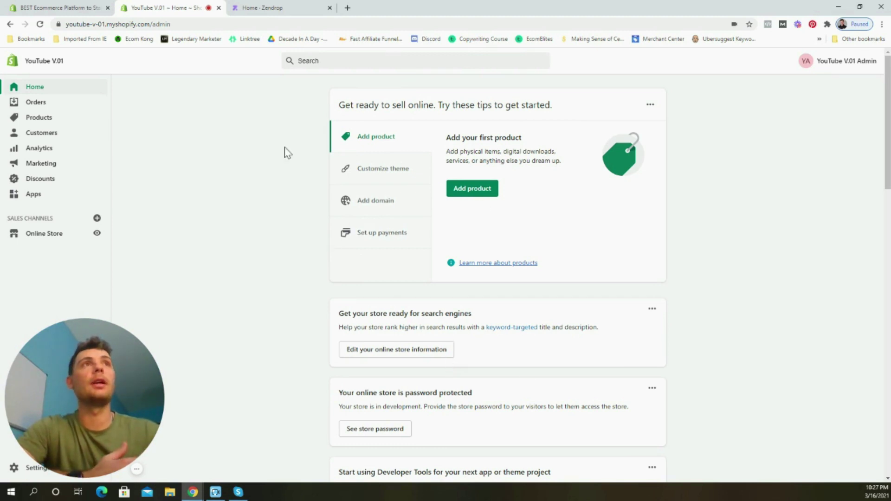
pyautogui.click(59, 122)
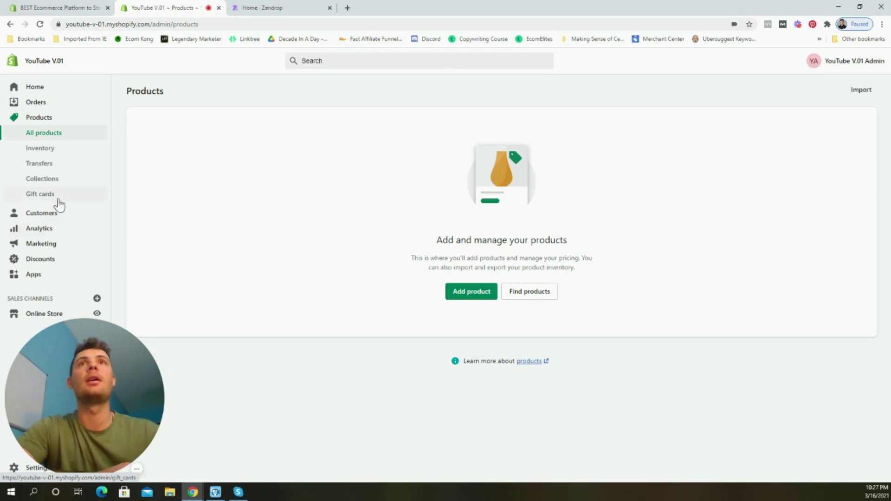
pyautogui.click(49, 274)
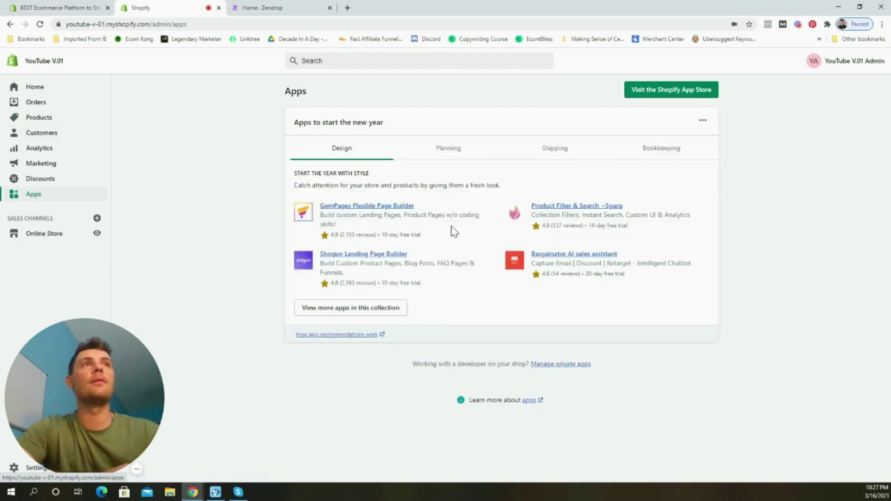
pyautogui.click(77, 91)
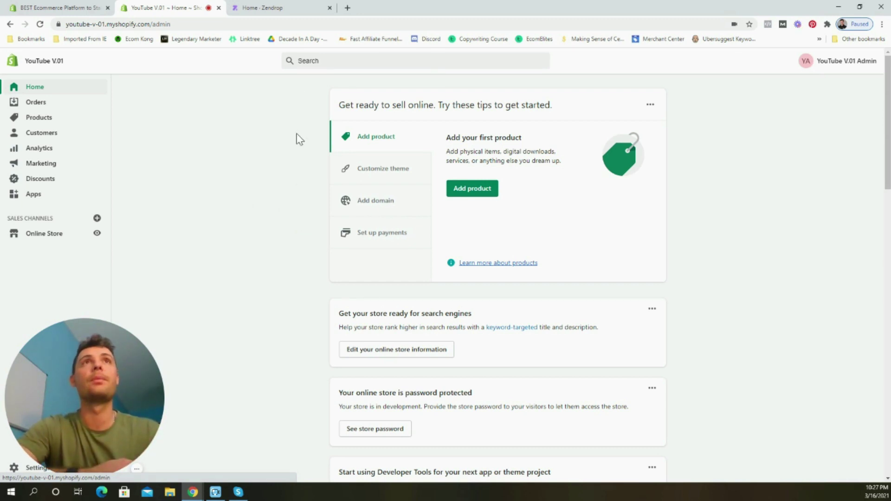
# - Switch to Zendrop's homepage to review its features, support team and pricing
pyautogui.click(263, 8)
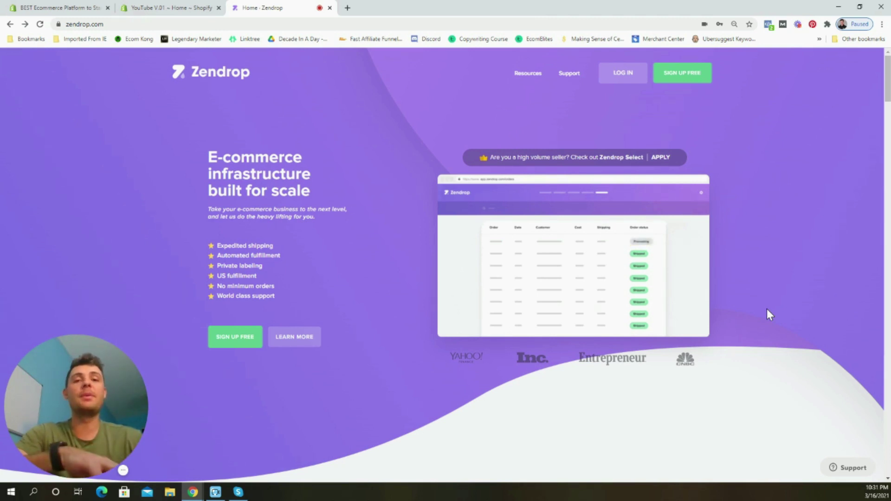
pyautogui.scroll(-1, 751, 304)
pyautogui.scroll(-3, 753, 308)
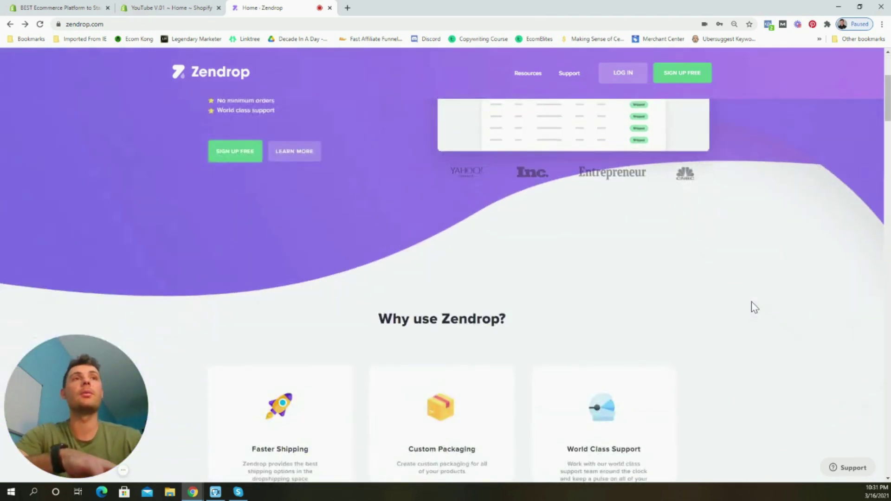
pyautogui.scroll(-2, 753, 307)
pyautogui.scroll(-1, 769, 285)
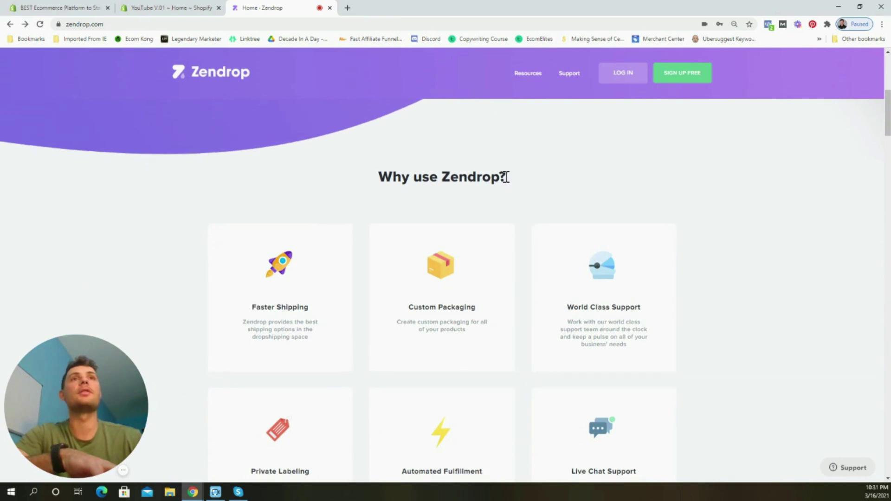
pyautogui.scroll(-1, 445, 195)
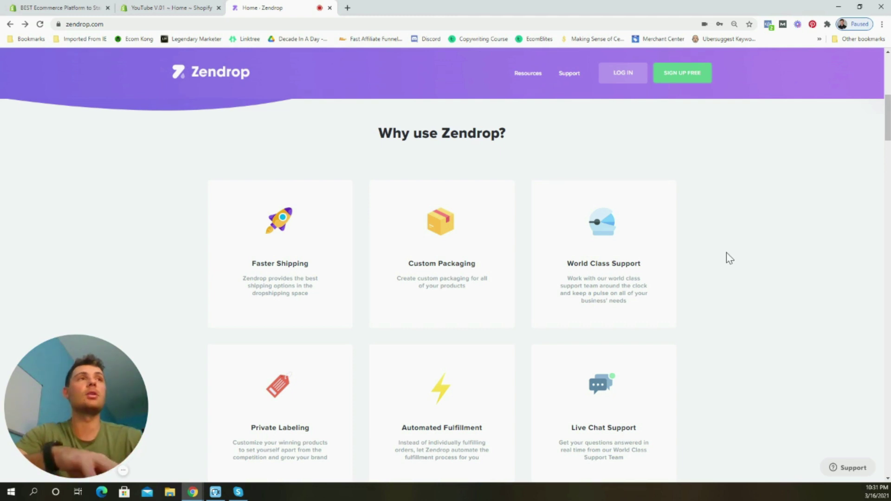
pyautogui.scroll(-2, 731, 249)
pyautogui.scroll(1, 695, 230)
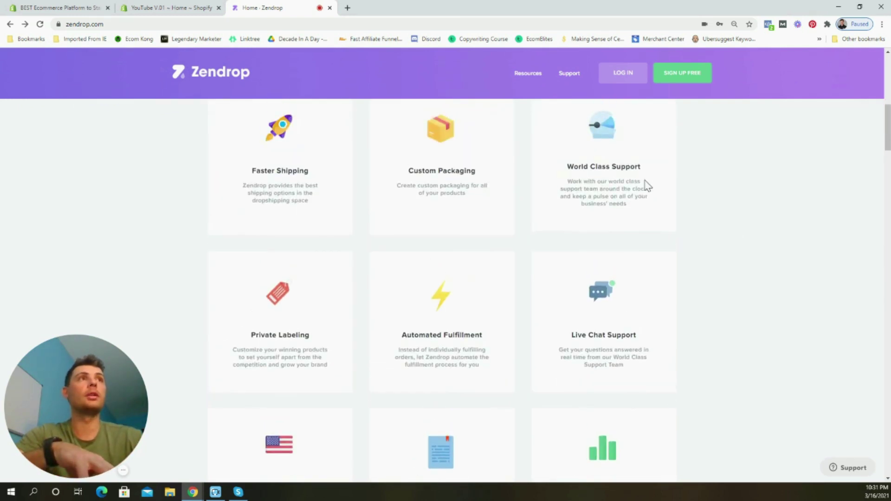
pyautogui.scroll(-5, 721, 241)
pyautogui.scroll(-5, 720, 239)
pyautogui.scroll(-5, 717, 236)
pyautogui.scroll(-5, 717, 239)
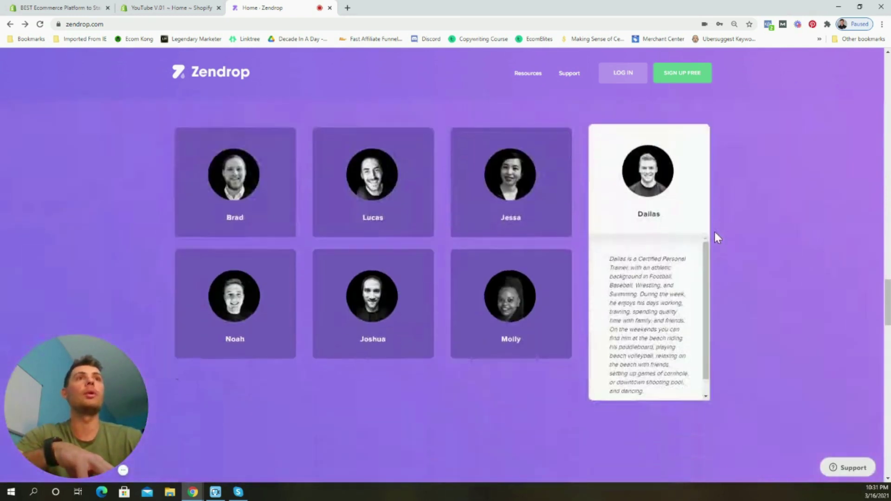
pyautogui.scroll(-1, 513, 179)
pyautogui.scroll(2, 342, 186)
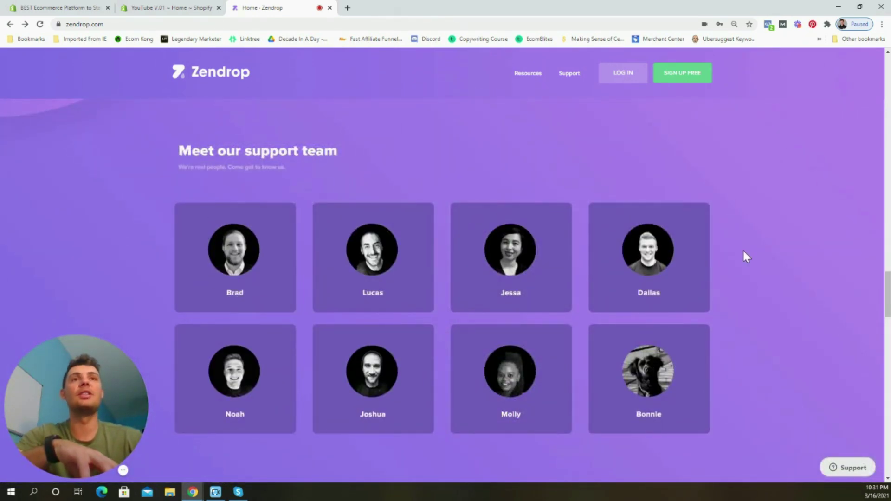
pyautogui.scroll(2, 733, 247)
pyautogui.scroll(5, 732, 247)
pyautogui.scroll(3, 733, 249)
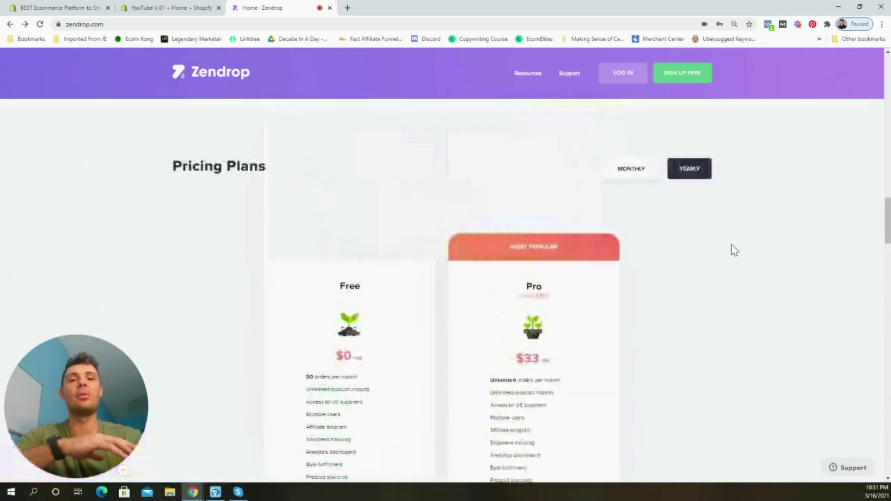
pyautogui.scroll(3, 735, 249)
pyautogui.scroll(5, 734, 249)
pyautogui.scroll(5, 735, 250)
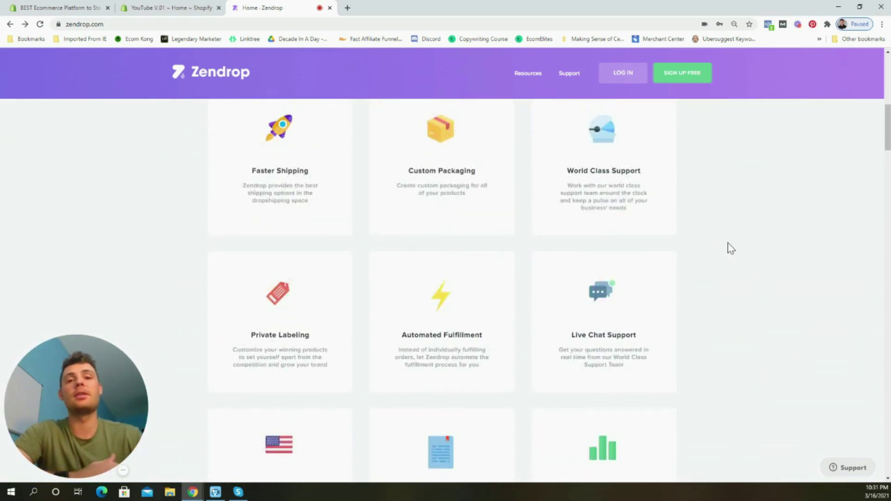
pyautogui.scroll(2, 728, 248)
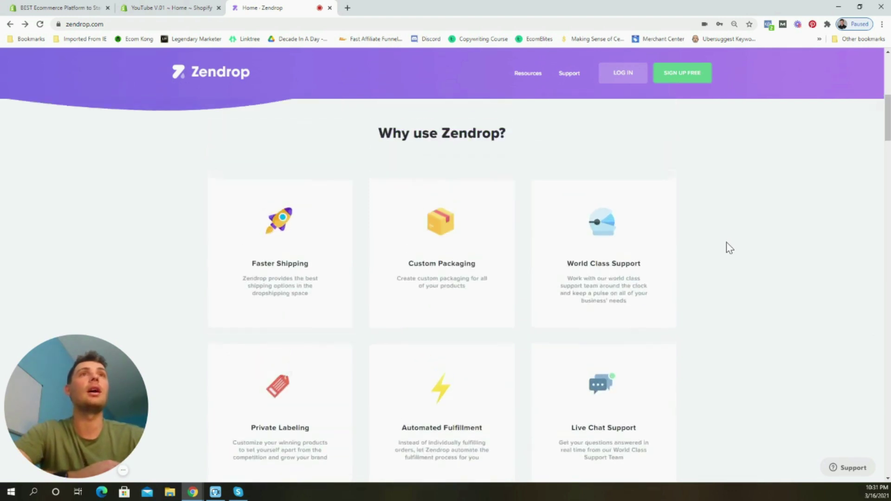
pyautogui.scroll(-1, 728, 247)
pyautogui.scroll(-2, 727, 245)
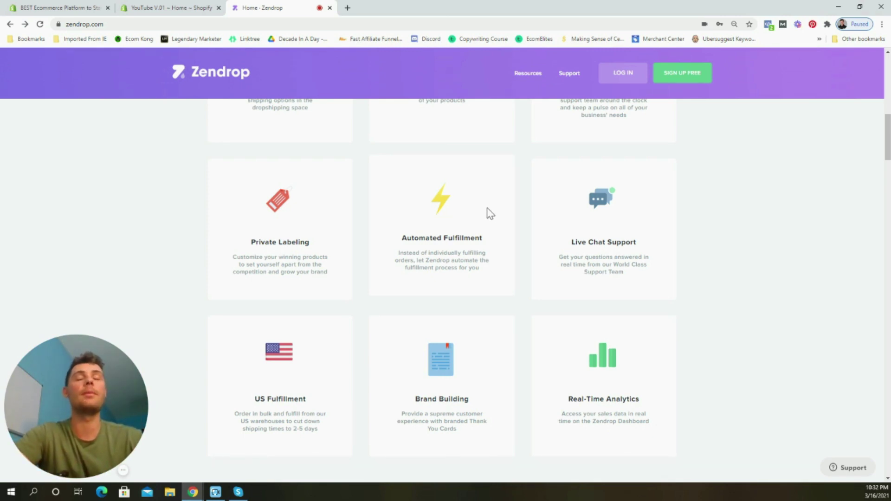
pyautogui.scroll(-1, 460, 216)
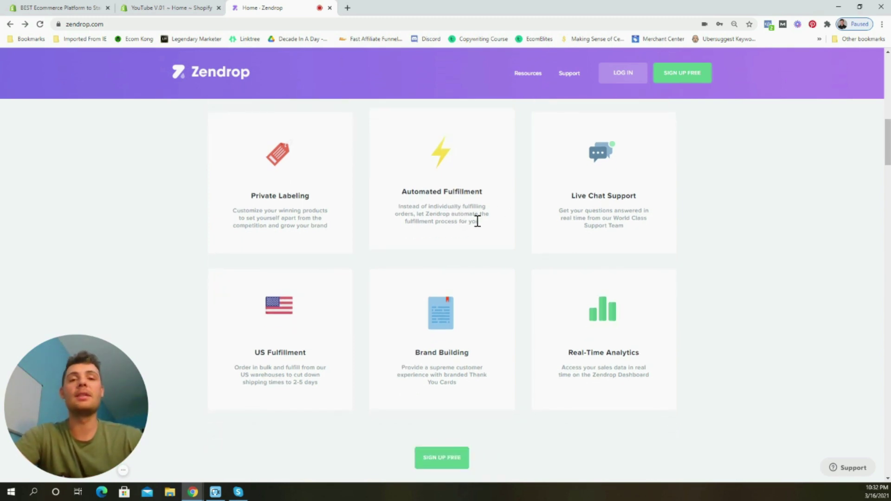
pyautogui.scroll(-1, 334, 278)
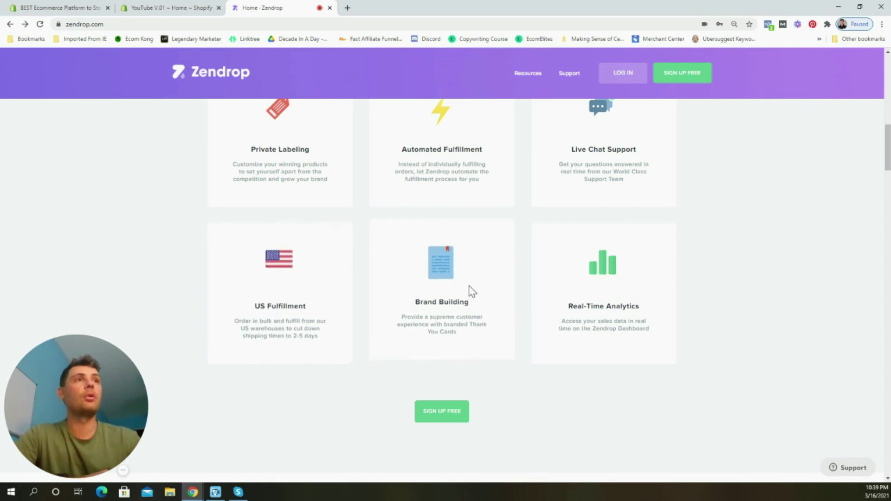
pyautogui.scroll(-2, 586, 354)
pyautogui.scroll(-2, 574, 353)
pyautogui.scroll(-1, 570, 349)
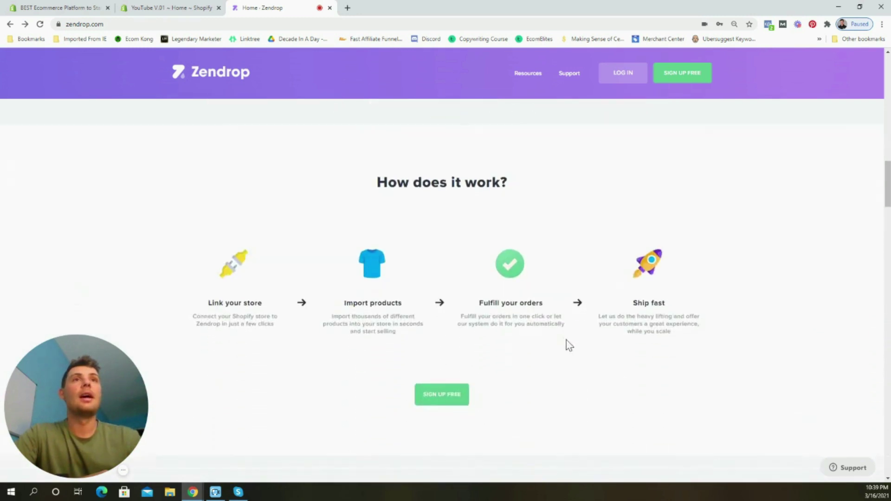
pyautogui.scroll(-1, 567, 344)
pyautogui.scroll(1, 565, 341)
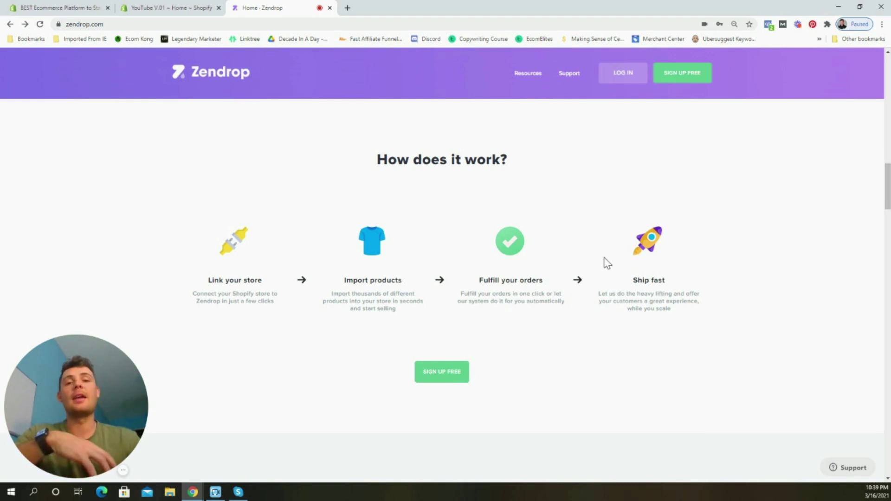
pyautogui.scroll(-1, 559, 273)
pyautogui.scroll(-2, 559, 273)
pyautogui.scroll(-2, 559, 273)
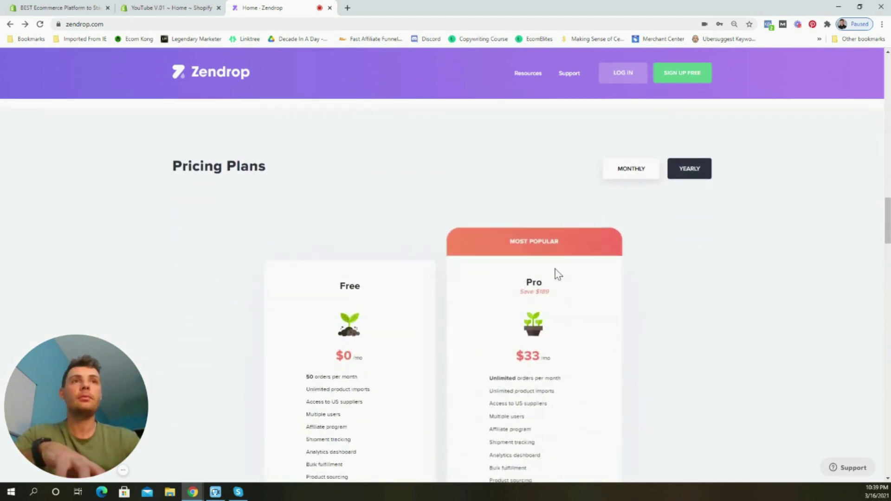
pyautogui.scroll(-2, 557, 273)
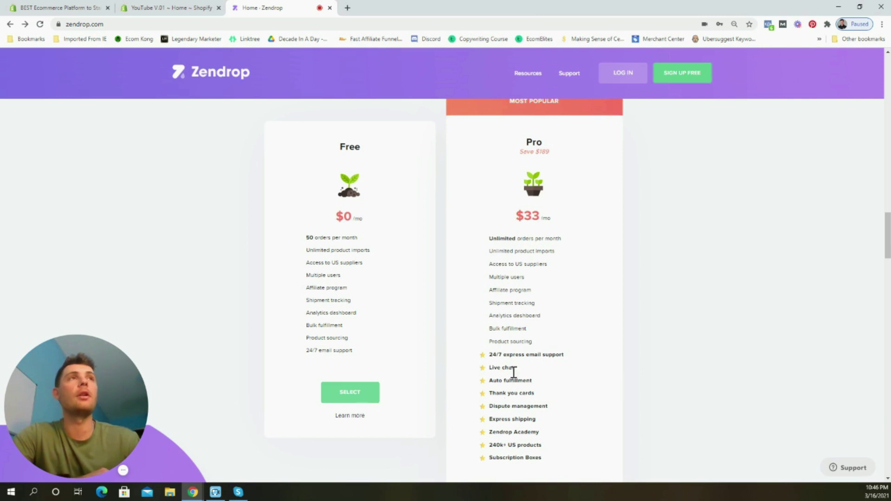
pyautogui.scroll(2, 595, 300)
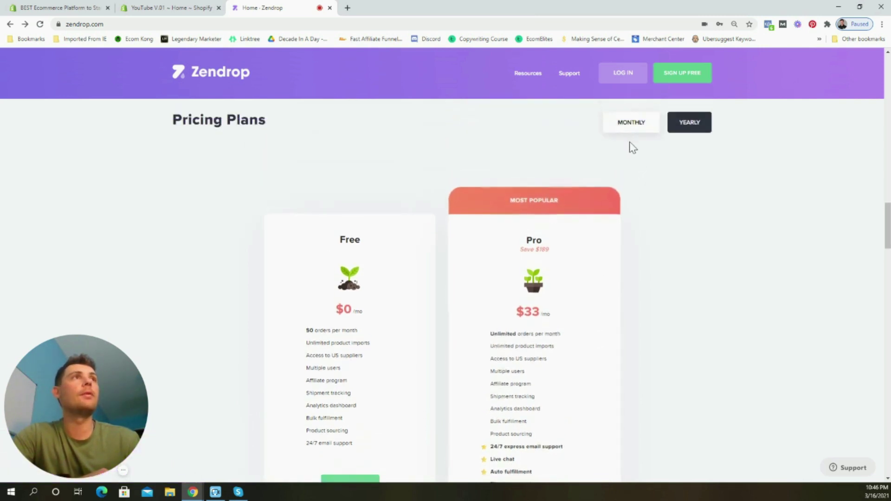
pyautogui.click(630, 126)
pyautogui.scroll(-1, 637, 307)
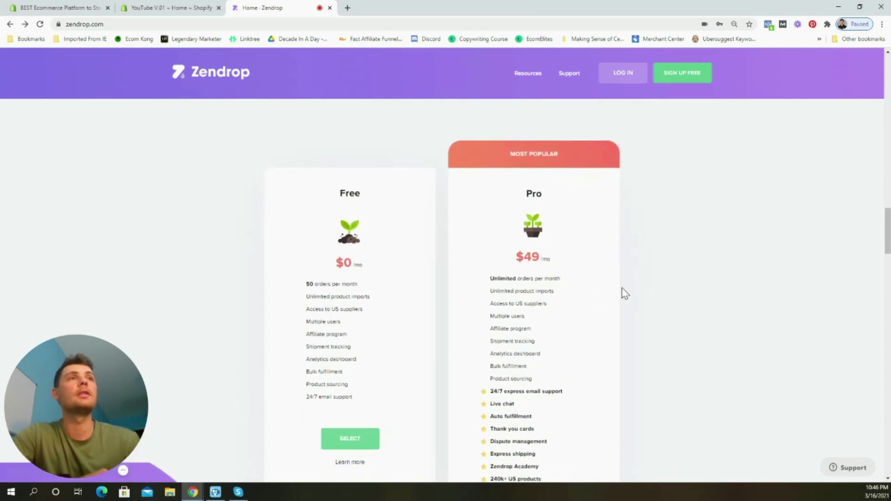
pyautogui.scroll(-1, 633, 339)
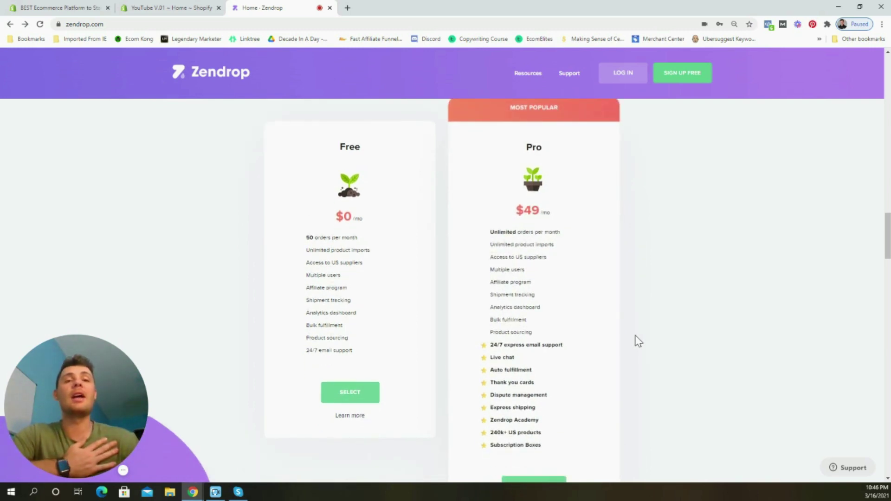
pyautogui.scroll(-1, 642, 346)
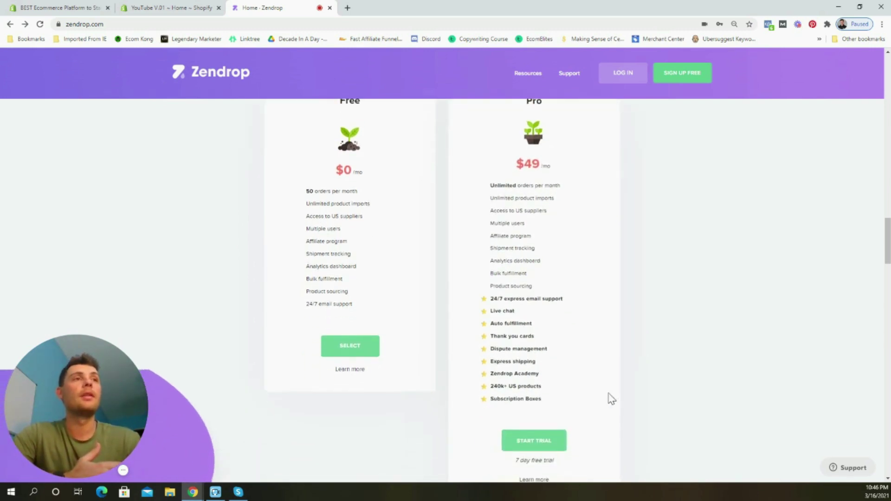
pyautogui.scroll(-2, 631, 349)
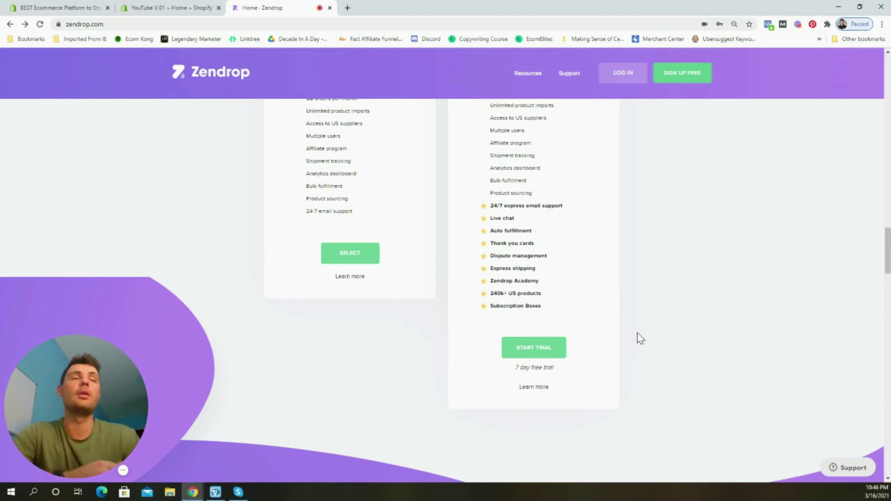
pyautogui.scroll(-2, 636, 339)
pyautogui.scroll(-2, 639, 339)
pyautogui.scroll(-3, 639, 339)
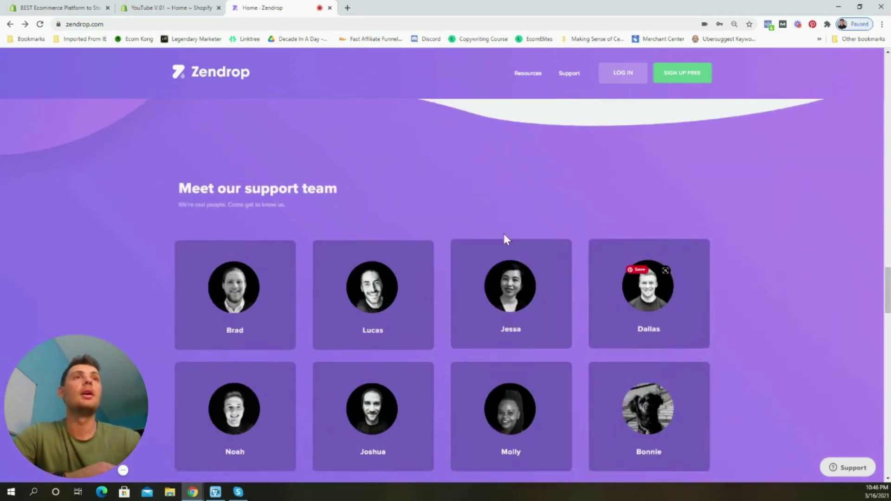
pyautogui.scroll(-2, 740, 273)
pyautogui.scroll(-3, 740, 273)
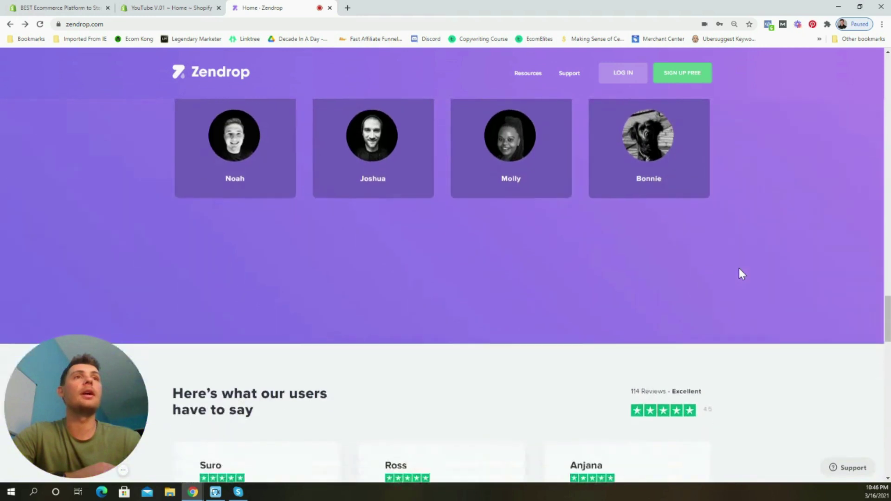
pyautogui.scroll(-3, 740, 273)
pyautogui.scroll(-2, 631, 320)
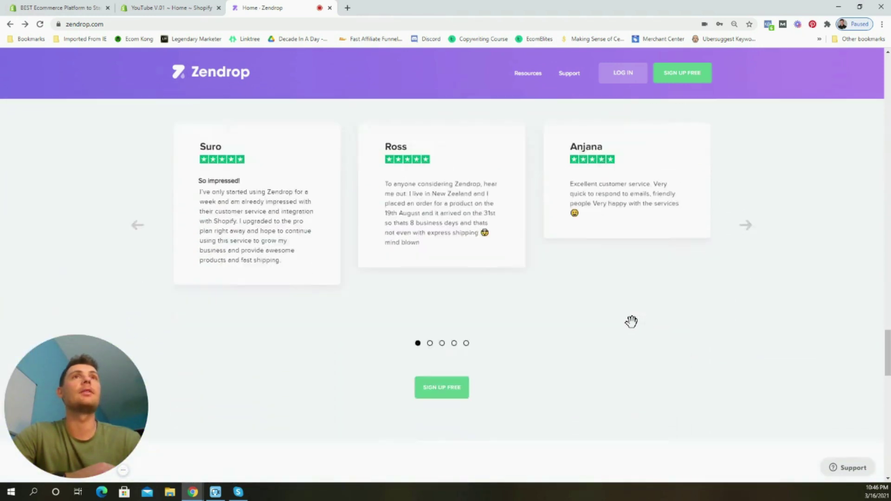
pyautogui.scroll(-2, 634, 325)
pyautogui.scroll(4, 636, 322)
pyautogui.scroll(-2, 633, 314)
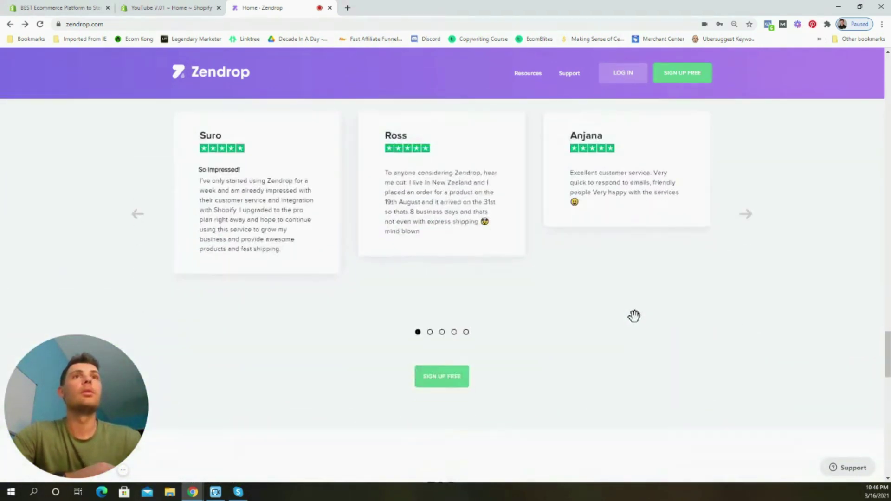
pyautogui.scroll(-2, 633, 315)
pyautogui.scroll(-2, 634, 316)
pyautogui.scroll(-1, 592, 316)
pyautogui.scroll(-3, 608, 322)
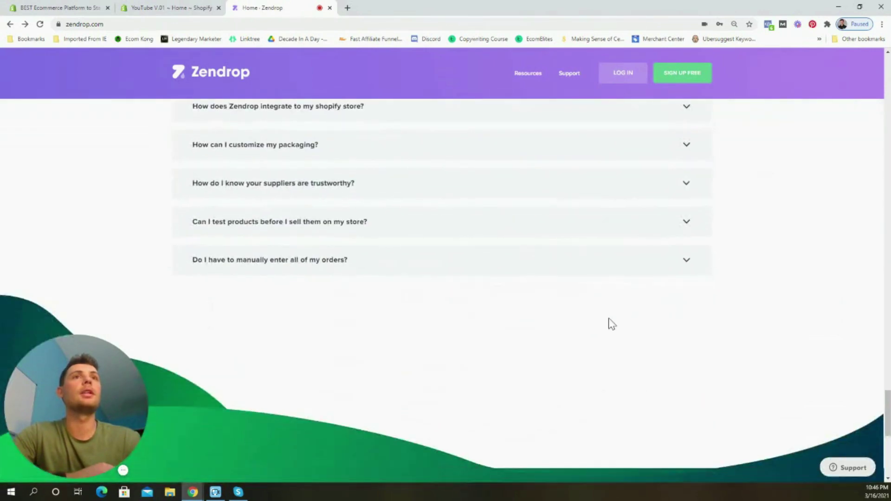
pyautogui.scroll(4, 620, 328)
pyautogui.scroll(3, 695, 334)
pyautogui.moveTo(883, 356)
pyautogui.mouseDown()
pyautogui.moveTo(881, 364)
pyautogui.moveTo(871, 61)
pyautogui.mouseUp()
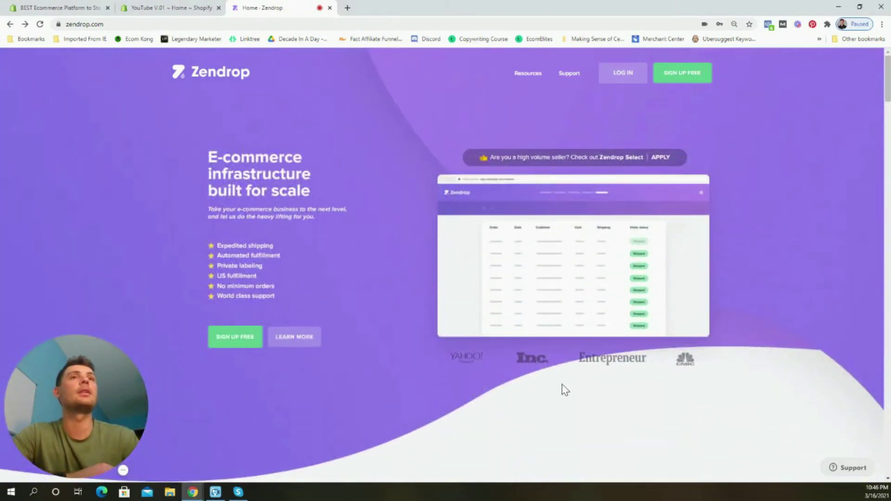
# - Go to Zendrop's Sign Up Free page and register, reaching Connect a Store
pyautogui.click(679, 77)
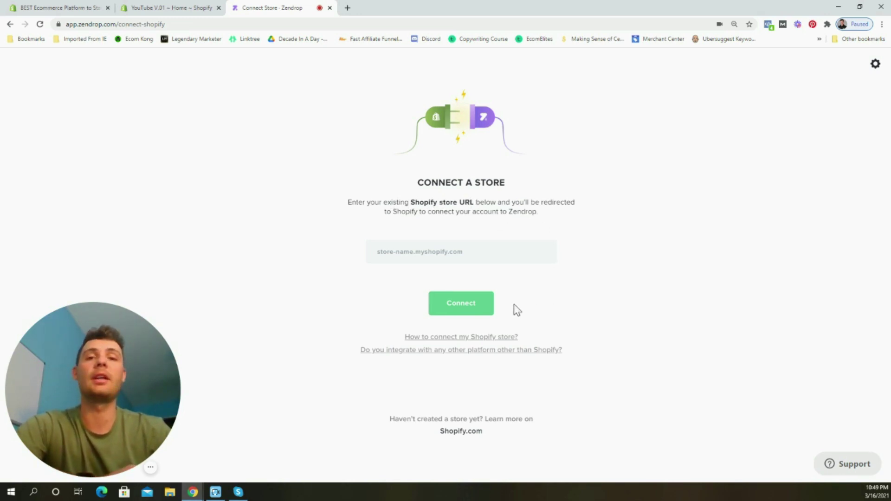
# - Copy the youtube-v-01.myshopify.com admin URL and submit it on Zendrop's Connect a Store page
pyautogui.click(157, 8)
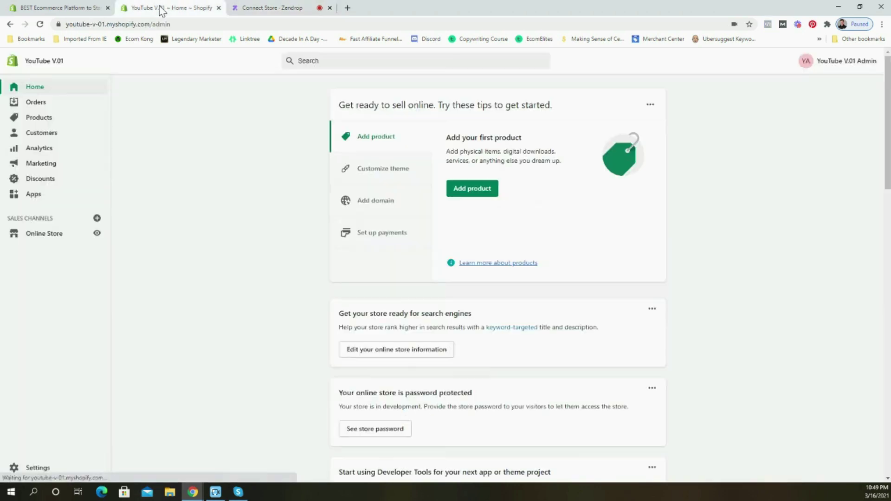
pyautogui.click(133, 25)
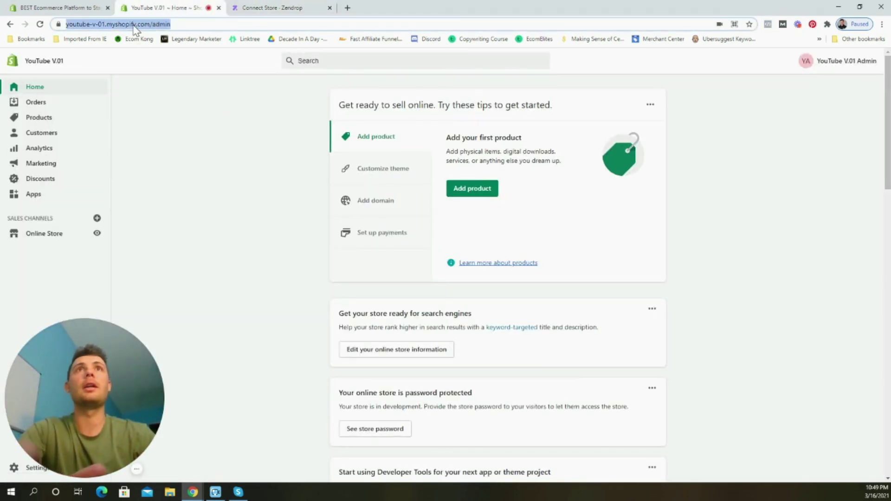
pyautogui.click(259, 8)
pyautogui.click(423, 252)
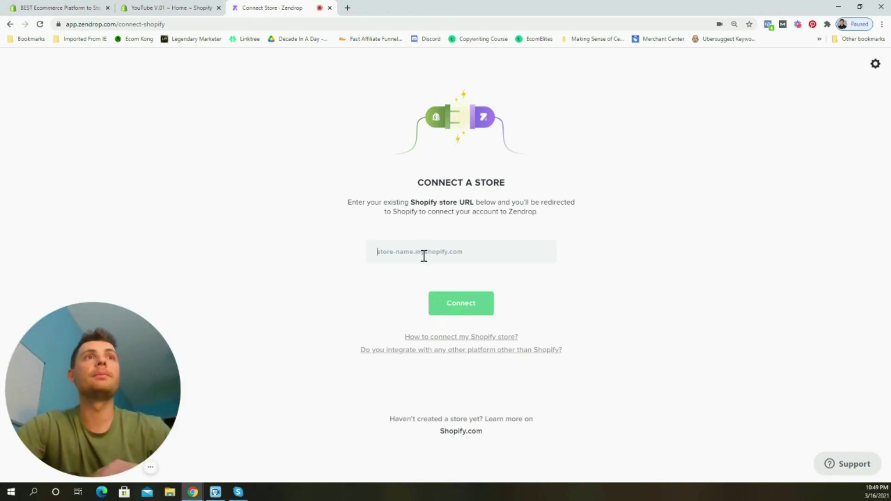
pyautogui.write('youtube-v-01.myshopify.com')
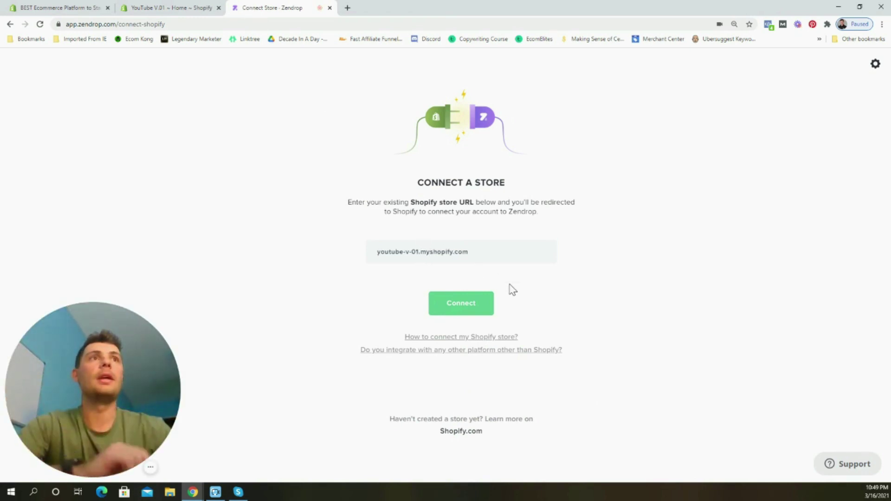
pyautogui.click(473, 309)
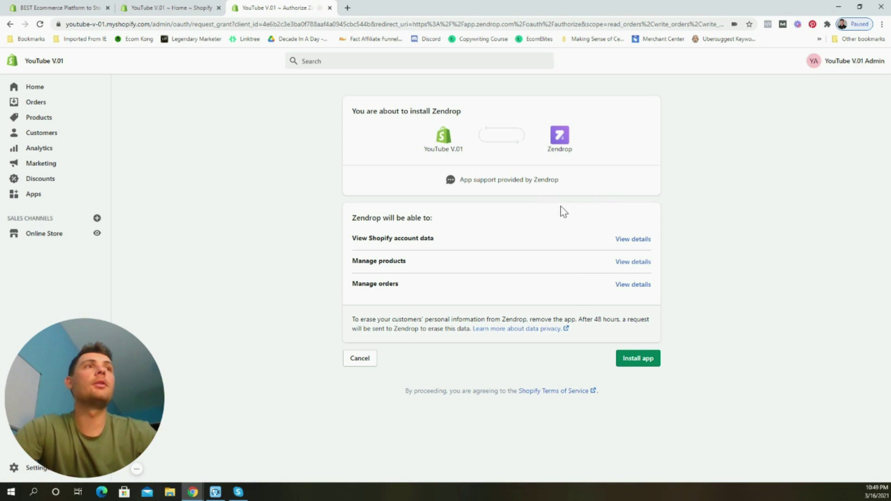
# - Approve Zendrop's install on the Shopify store, then select the free Starter plan
pyautogui.click(638, 359)
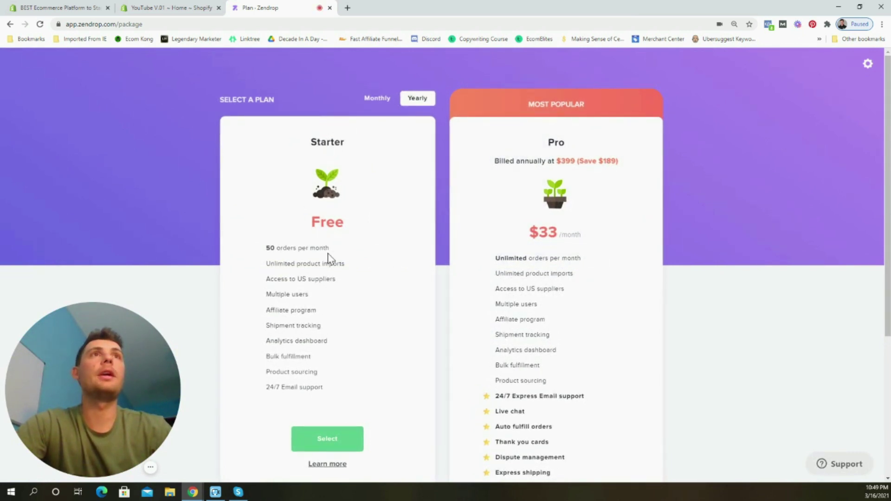
pyautogui.scroll(-1, 332, 253)
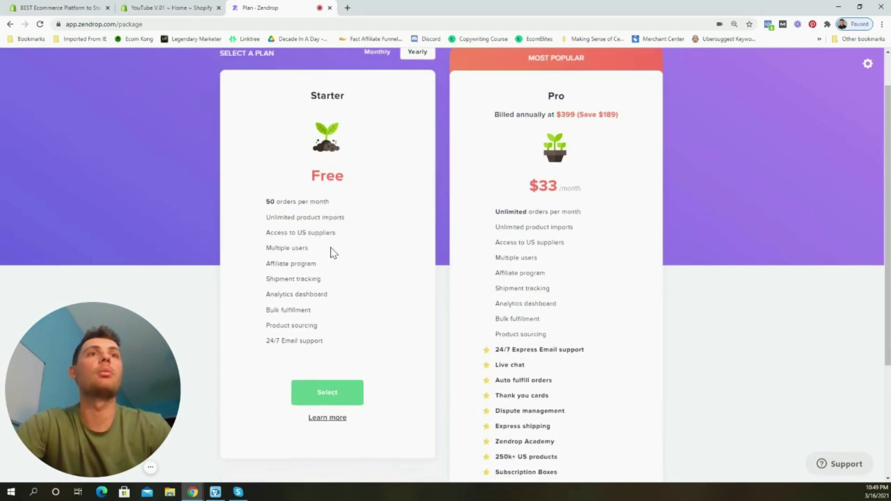
pyautogui.click(338, 389)
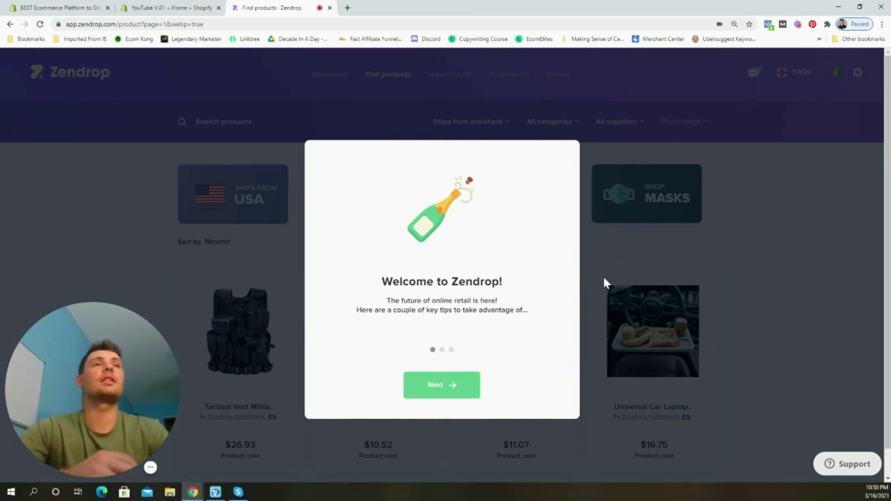
# - Step through both Welcome to Zendrop tips and close the dialog with Done
pyautogui.click(457, 385)
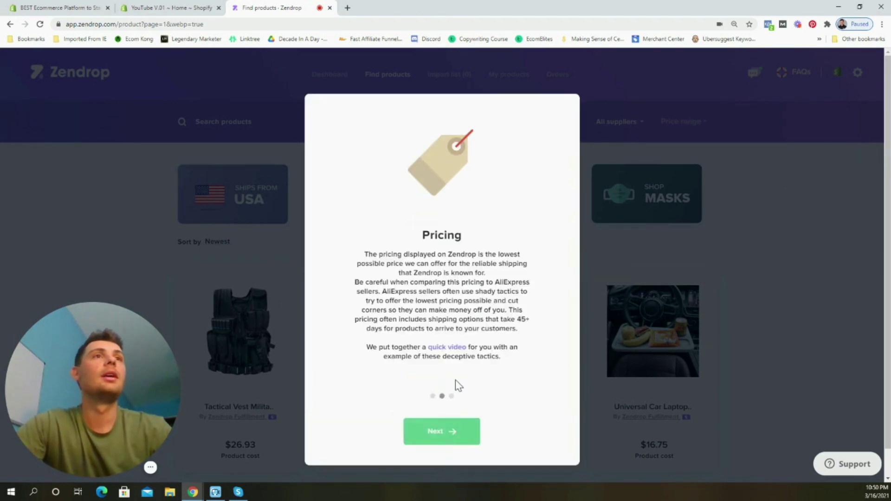
pyautogui.click(457, 439)
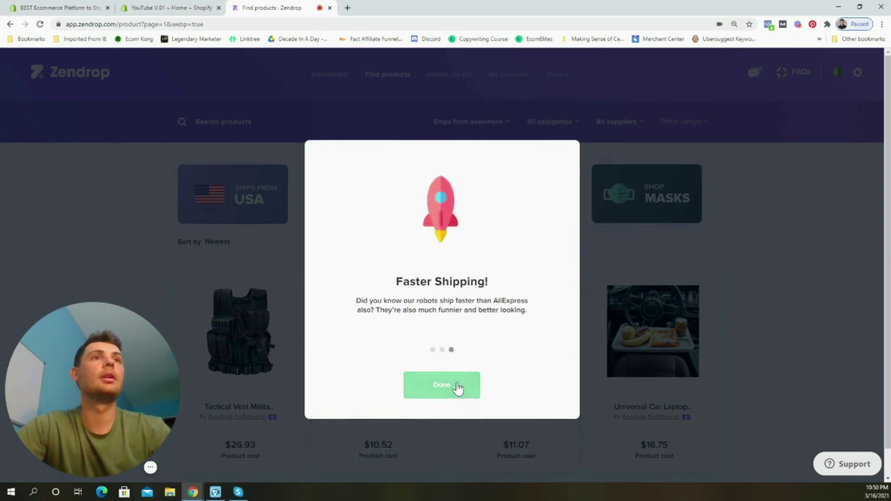
pyautogui.click(458, 387)
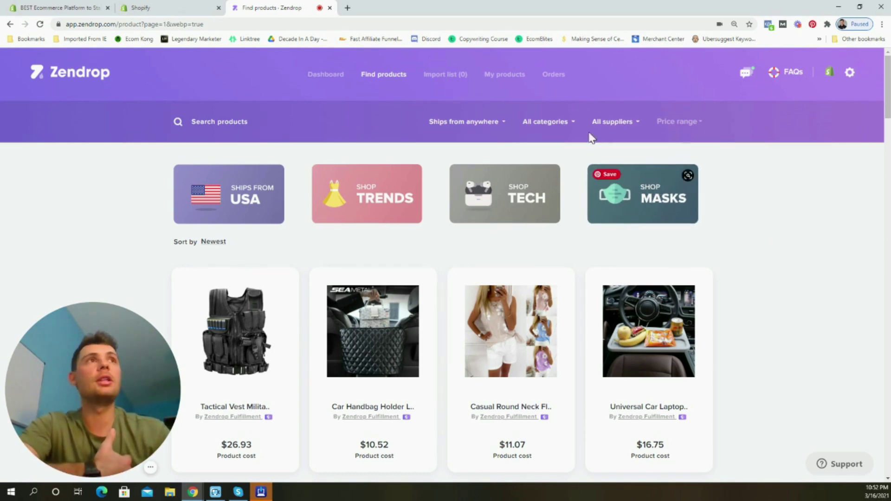
pyautogui.click(558, 123)
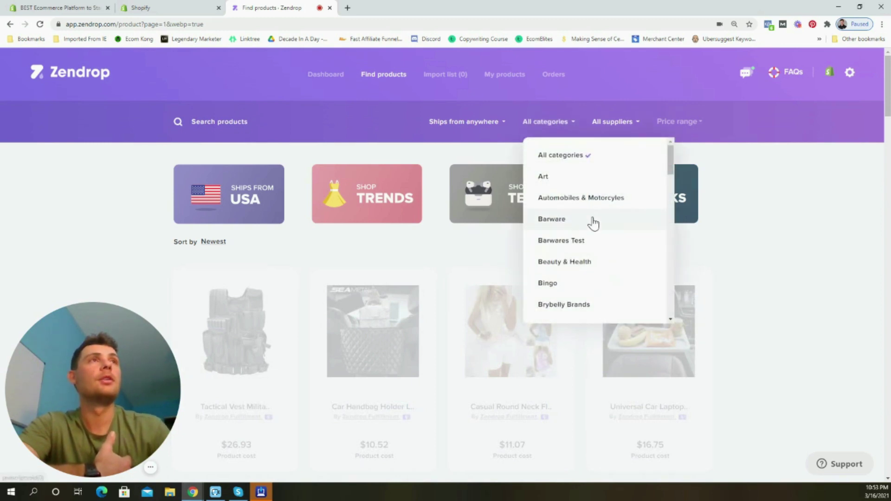
pyautogui.scroll(-2, 591, 221)
pyautogui.scroll(-2, 590, 221)
pyautogui.scroll(-2, 591, 222)
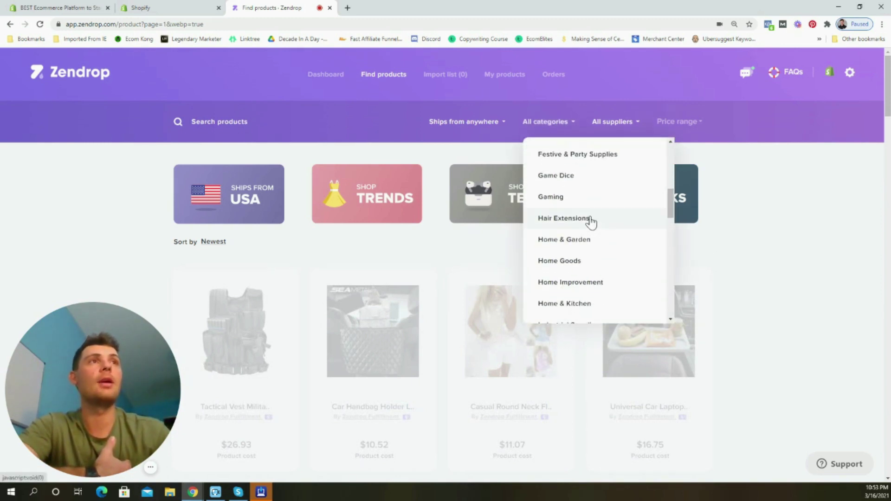
pyautogui.scroll(-1, 591, 221)
pyautogui.scroll(-2, 590, 222)
pyautogui.scroll(-2, 589, 222)
pyautogui.scroll(-2, 590, 221)
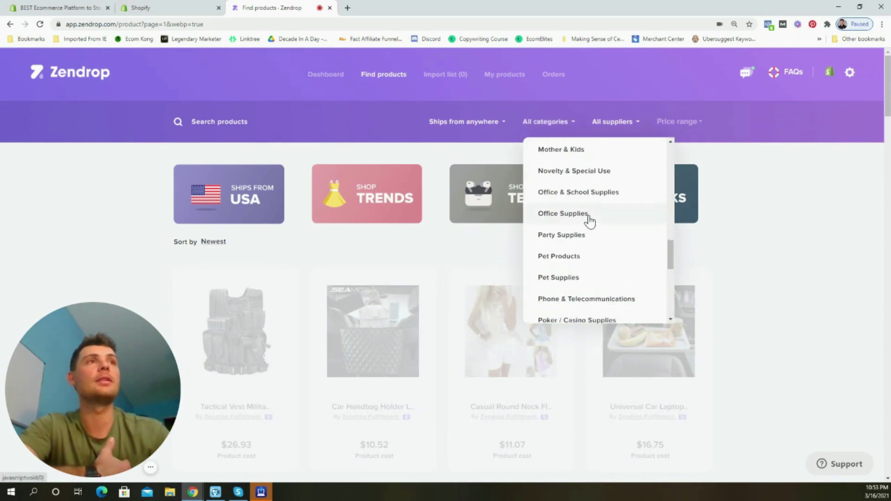
pyautogui.scroll(-2, 589, 222)
pyautogui.scroll(-2, 589, 221)
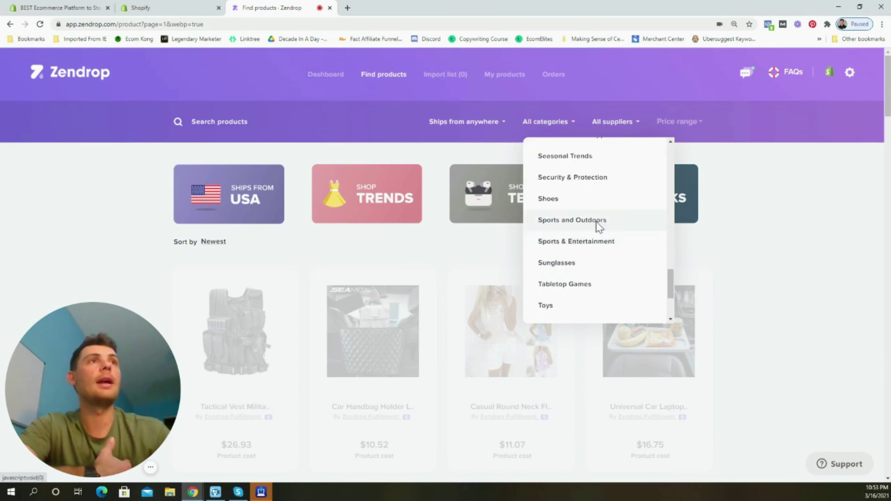
pyautogui.click(596, 224)
pyautogui.scroll(-1, 753, 280)
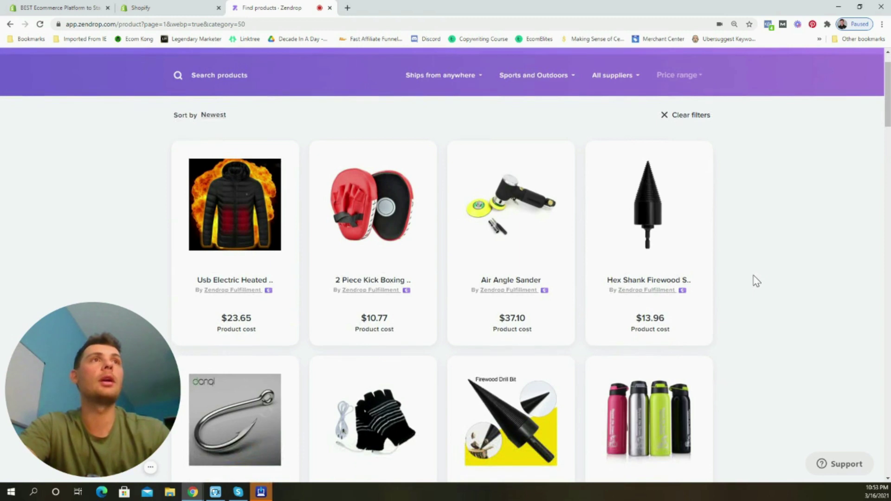
pyautogui.scroll(-1, 756, 280)
pyautogui.scroll(-1, 755, 279)
pyautogui.scroll(-1, 756, 278)
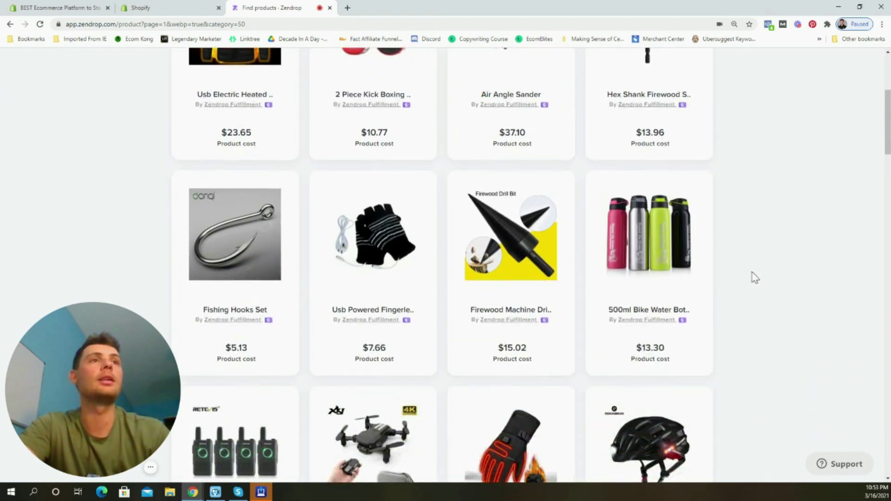
pyautogui.scroll(-1, 755, 277)
pyautogui.scroll(-1, 755, 278)
pyautogui.scroll(-1, 755, 277)
pyautogui.scroll(-1, 755, 276)
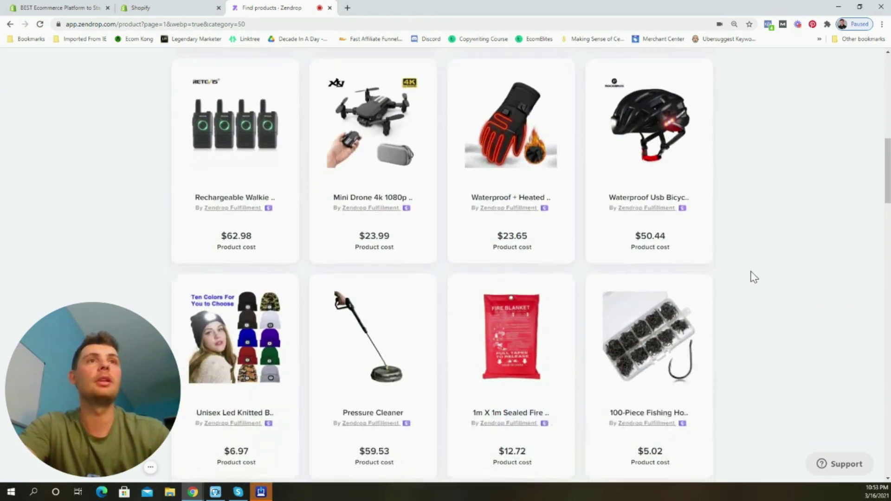
pyautogui.scroll(-1, 753, 276)
pyautogui.scroll(-1, 753, 276)
pyautogui.scroll(-1, 753, 277)
pyautogui.scroll(-1, 752, 276)
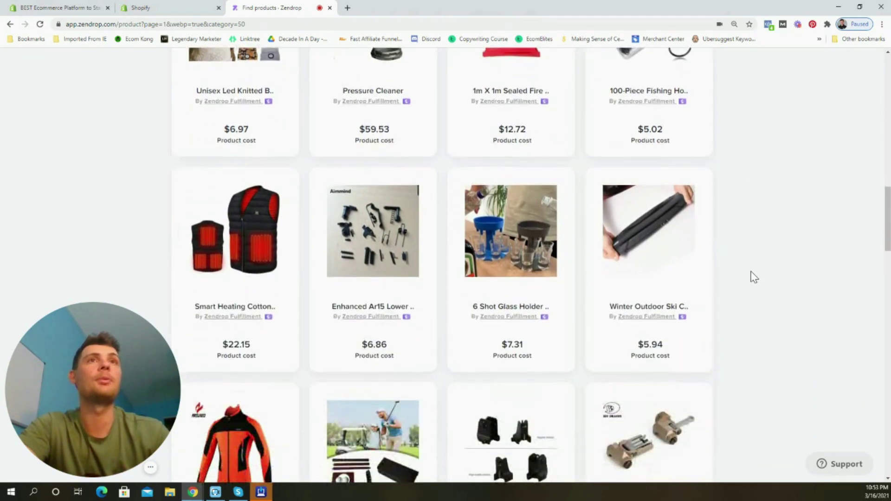
pyautogui.scroll(-1, 753, 276)
pyautogui.scroll(-1, 753, 276)
pyautogui.scroll(-1, 753, 277)
pyautogui.scroll(-1, 753, 277)
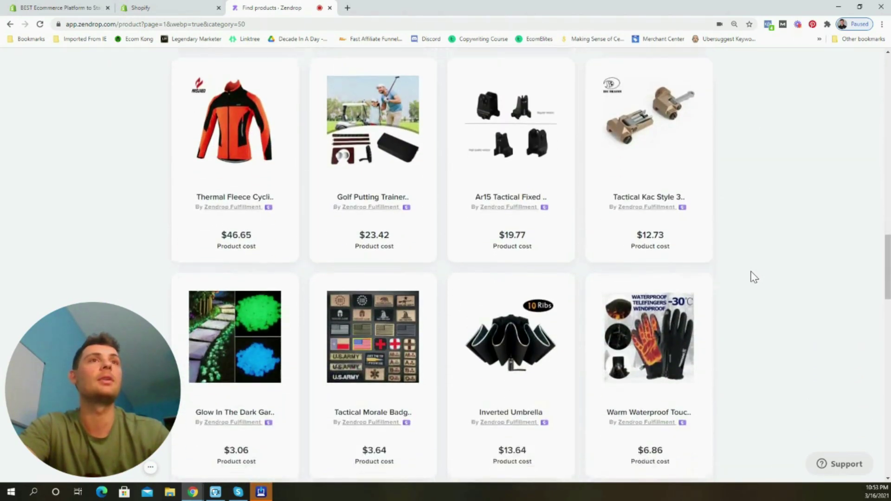
pyautogui.scroll(-1, 753, 276)
pyautogui.scroll(-1, 753, 276)
pyautogui.scroll(-1, 753, 276)
pyautogui.scroll(-1, 753, 276)
pyautogui.scroll(-1, 753, 276)
pyautogui.scroll(-1, 753, 277)
pyautogui.scroll(-1, 753, 277)
pyautogui.scroll(-1, 754, 276)
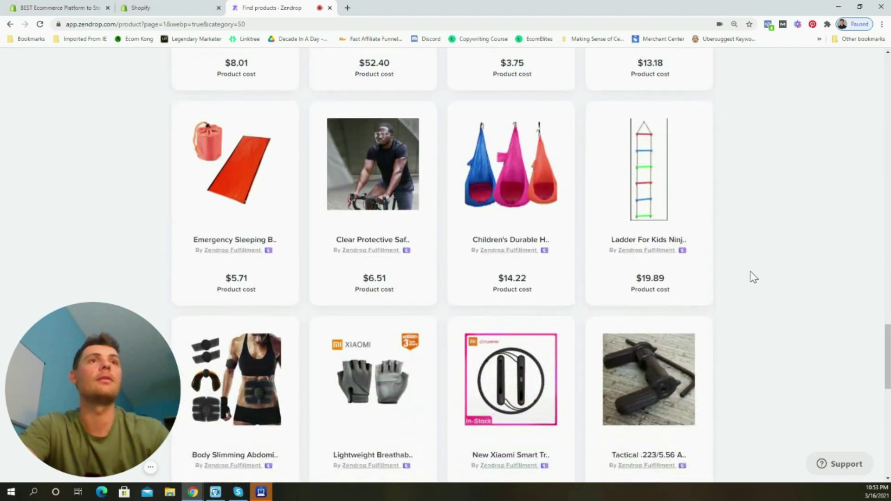
pyautogui.scroll(-1, 754, 278)
pyautogui.scroll(-1, 752, 278)
pyautogui.scroll(-2, 754, 277)
pyautogui.scroll(-2, 753, 276)
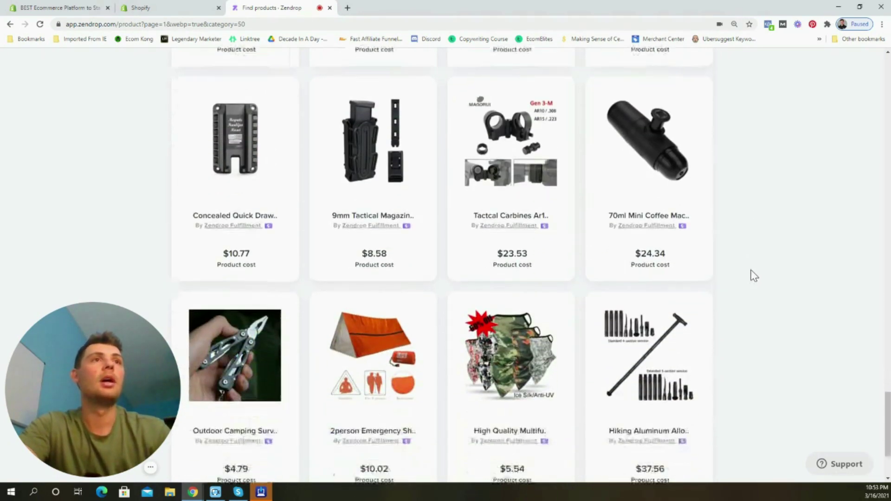
pyautogui.scroll(-1, 753, 276)
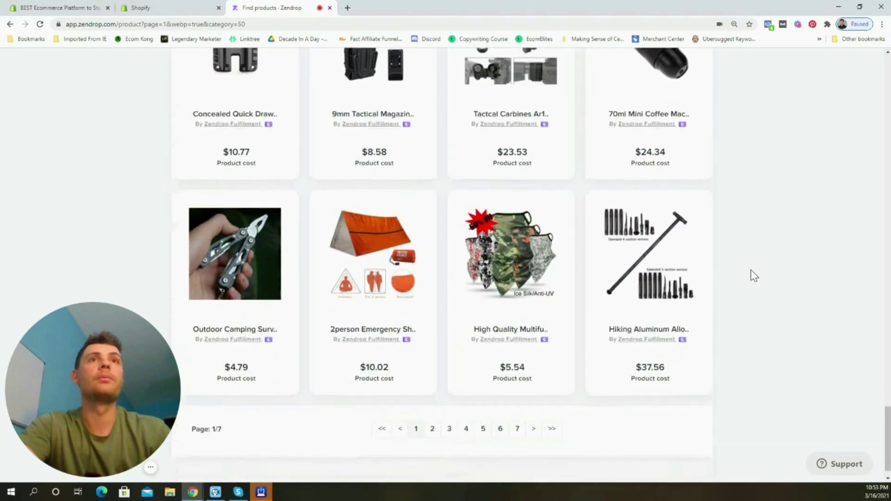
pyautogui.click(433, 428)
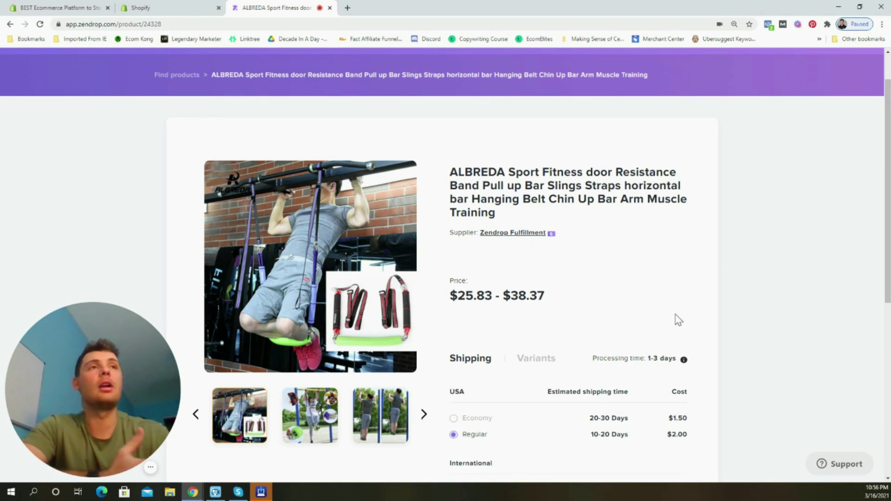
pyautogui.scroll(-1, 560, 317)
# - Check the ALBREDA band's color variant costs and its $9.00 express shipping rates
pyautogui.click(541, 314)
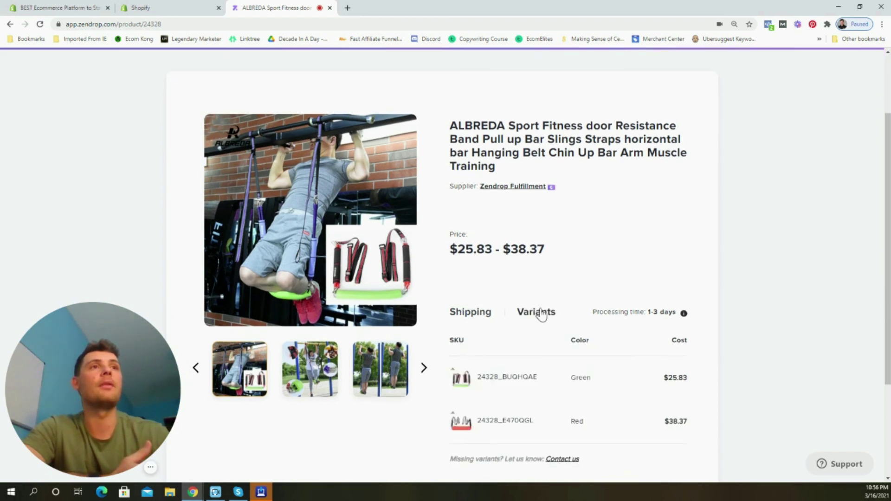
pyautogui.scroll(-2, 546, 294)
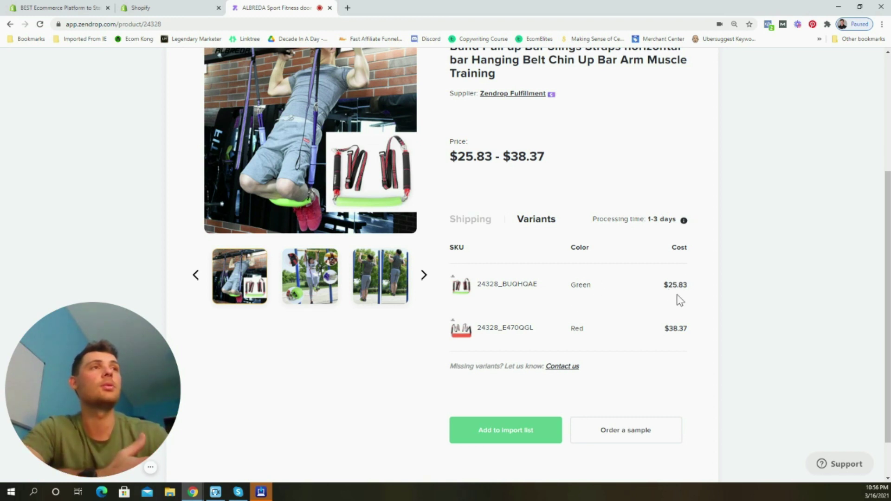
pyautogui.click(476, 226)
pyautogui.scroll(-1, 724, 307)
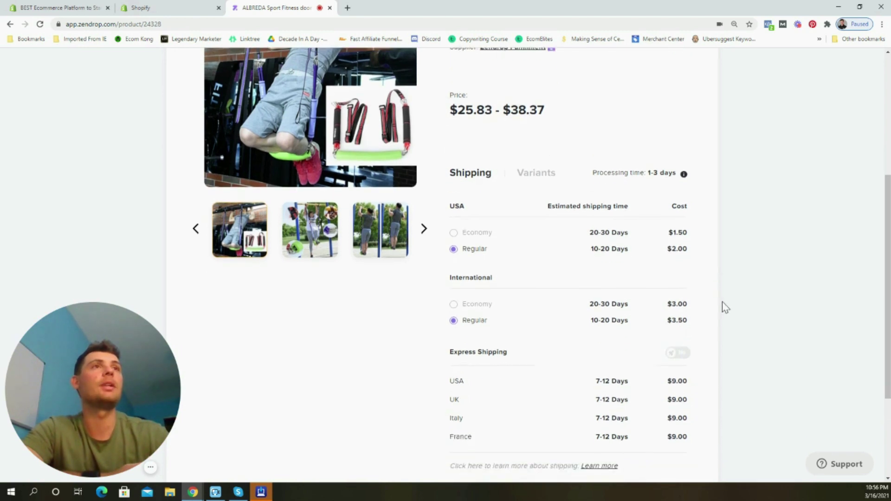
pyautogui.scroll(-1, 696, 285)
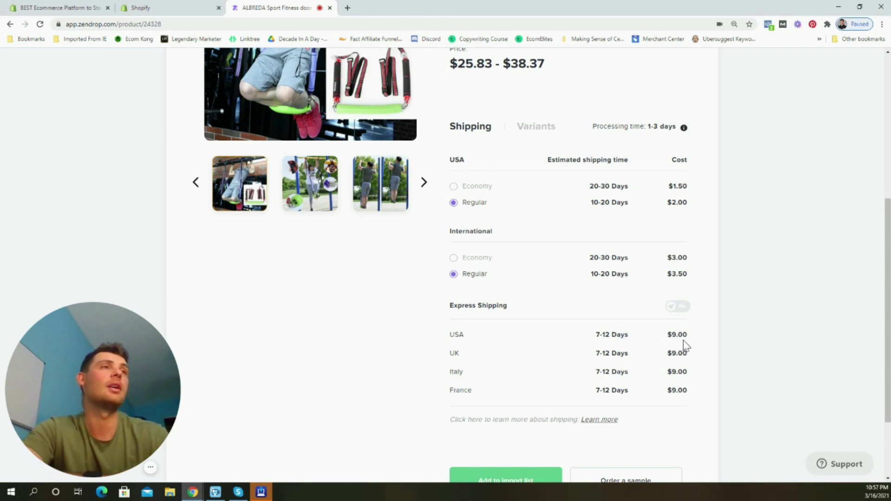
pyautogui.scroll(1, 590, 256)
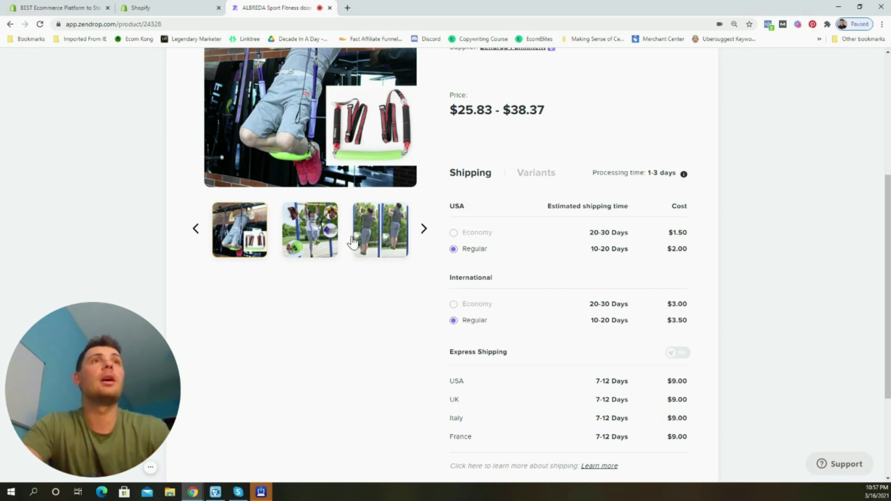
pyautogui.scroll(2, 387, 330)
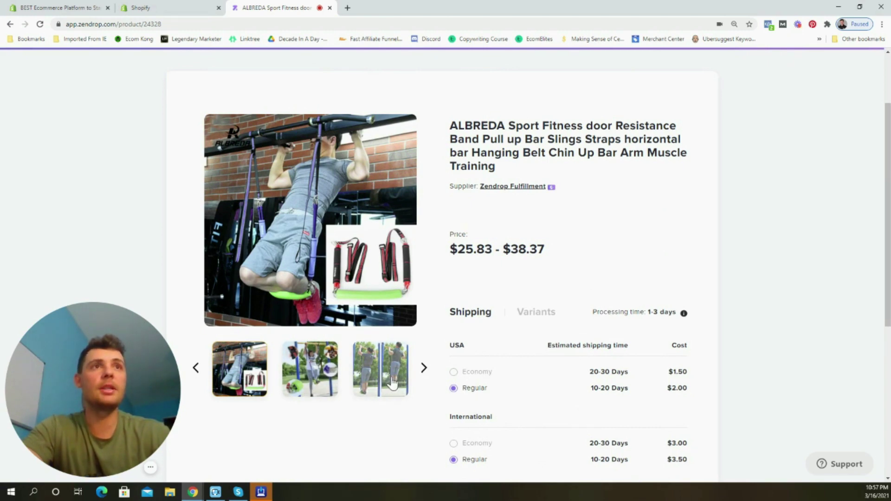
pyautogui.scroll(2, 538, 296)
pyautogui.scroll(-5, 541, 291)
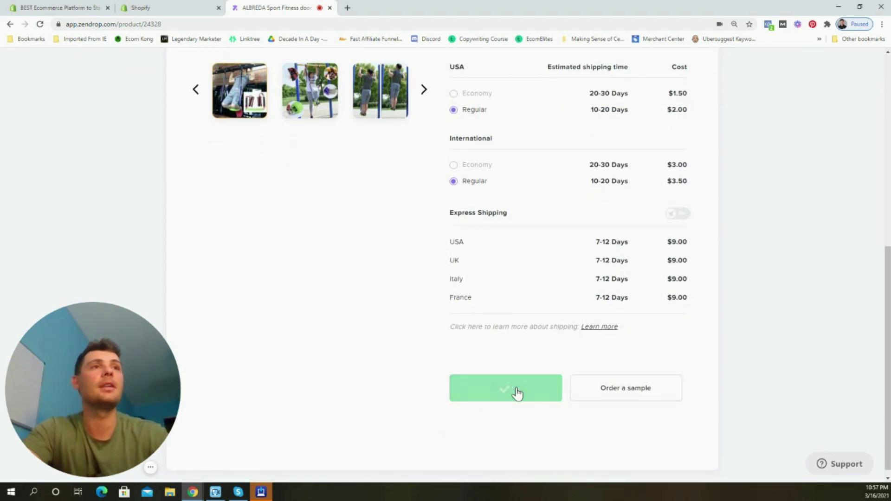
pyautogui.scroll(3, 381, 348)
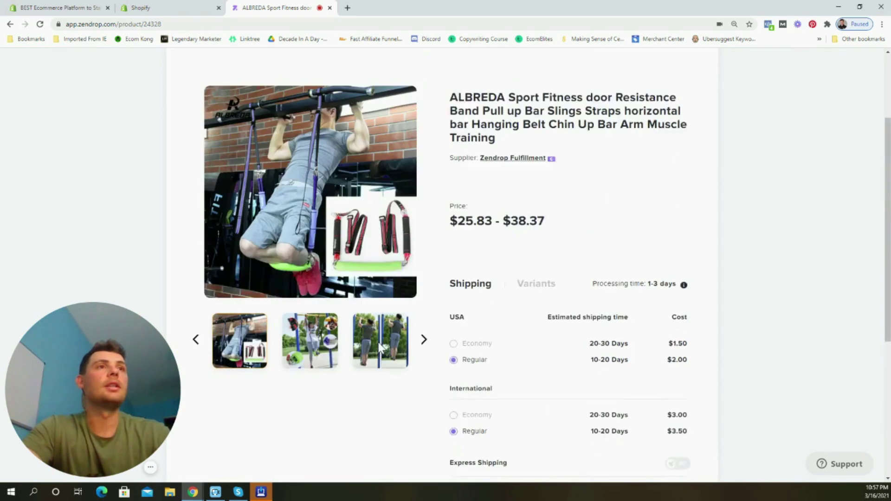
pyautogui.scroll(2, 381, 348)
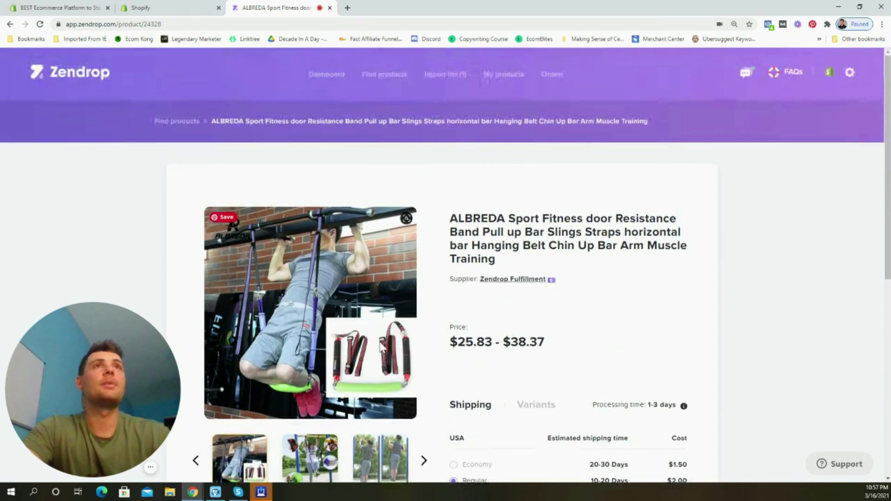
# - Open Import list (1) in the header to see the added ALBREDA band
pyautogui.click(455, 81)
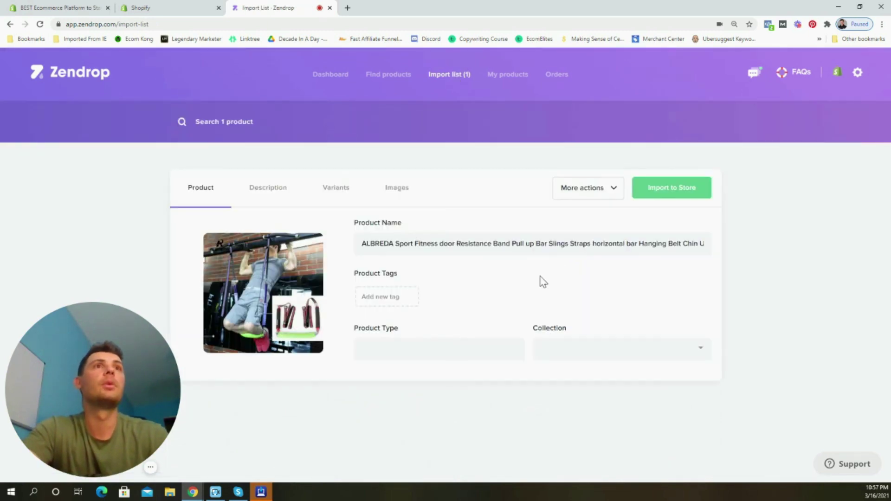
# - Retitle the band 'Pull Up Assistance Band' and view its green and red variant prices
pyautogui.tripleClick(412, 243)
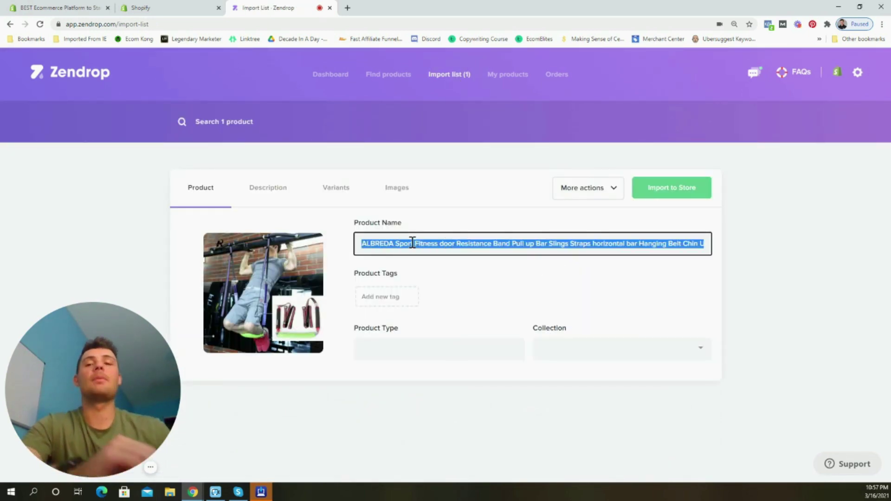
pyautogui.write('Pu')
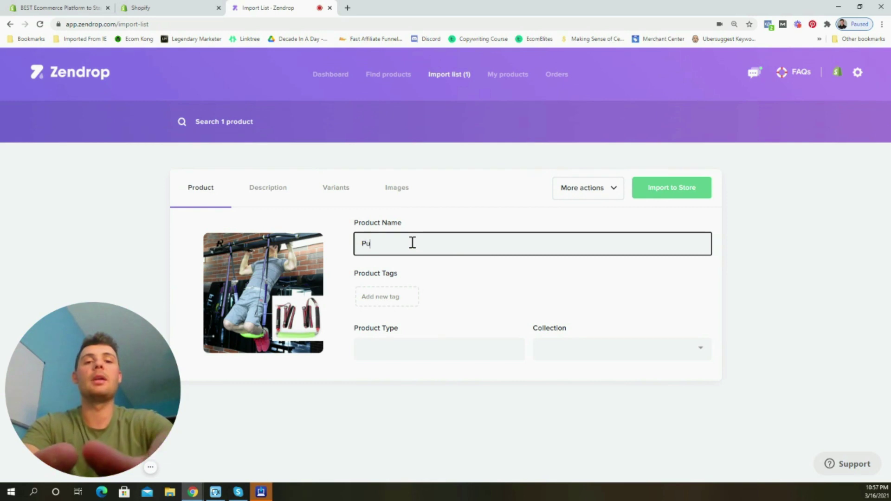
pyautogui.write('ll Up As')
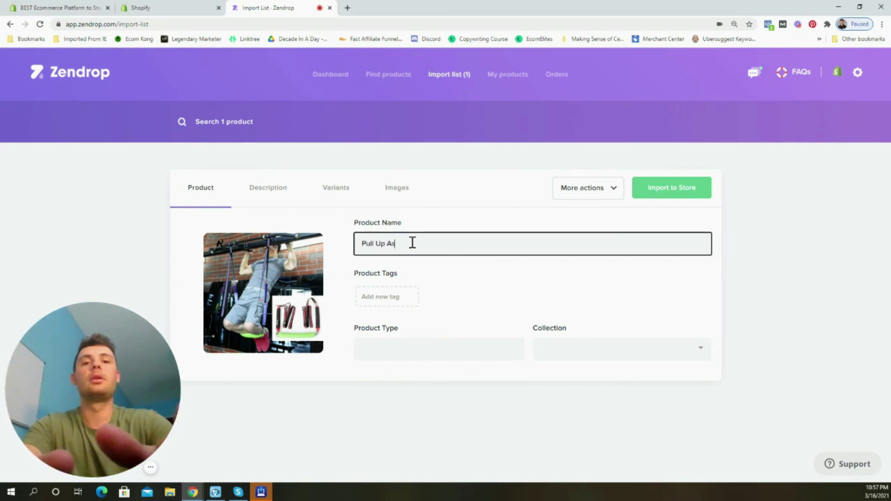
pyautogui.write('sistance Ban')
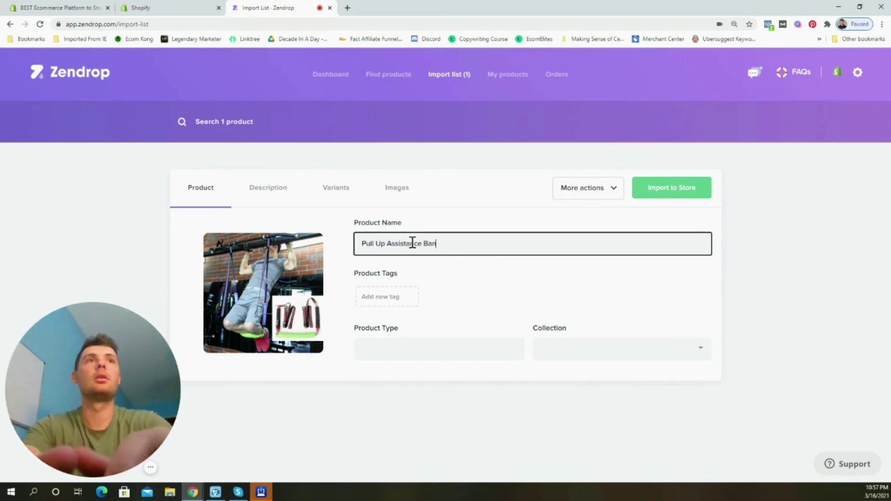
pyautogui.write('d')
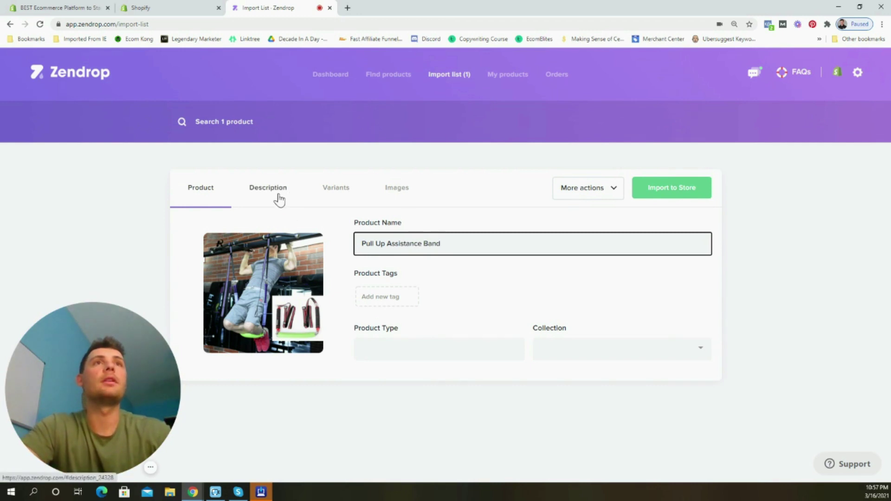
pyautogui.click(333, 195)
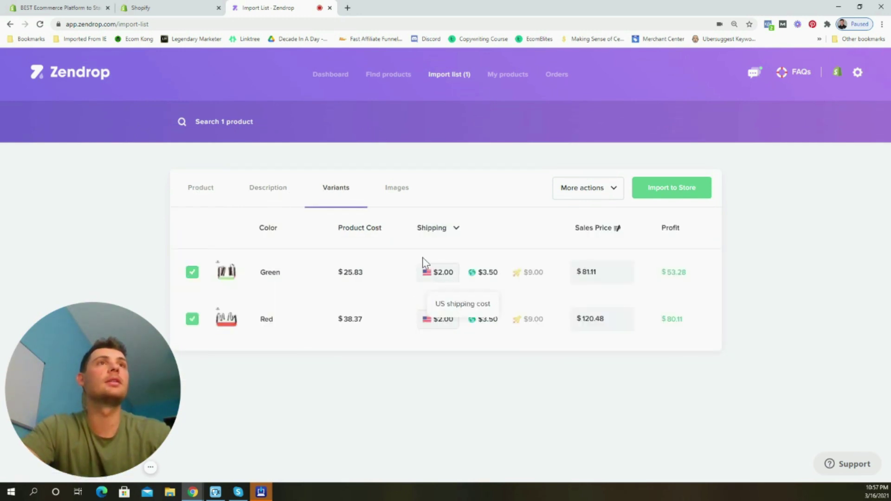
pyautogui.click(387, 197)
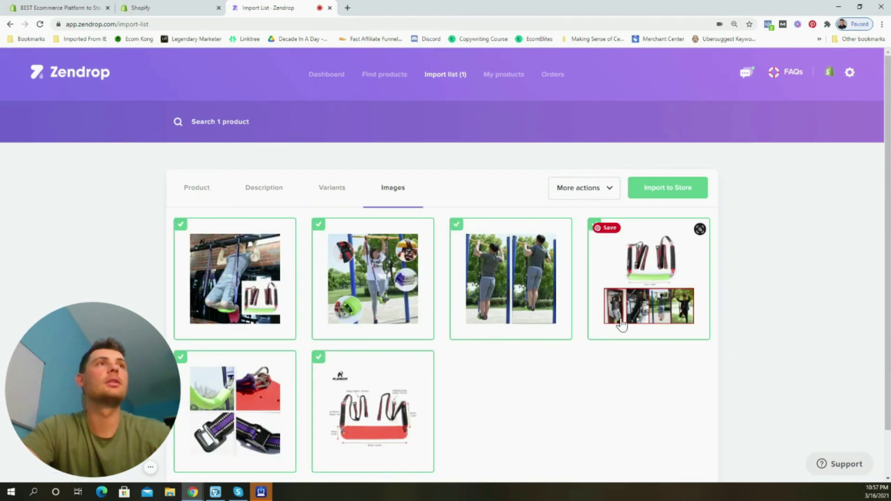
pyautogui.click(344, 197)
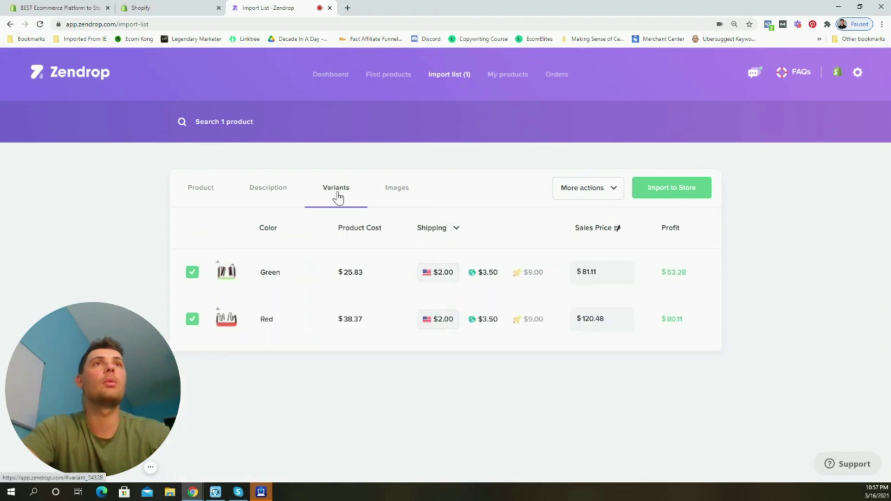
pyautogui.click(272, 196)
pyautogui.click(209, 189)
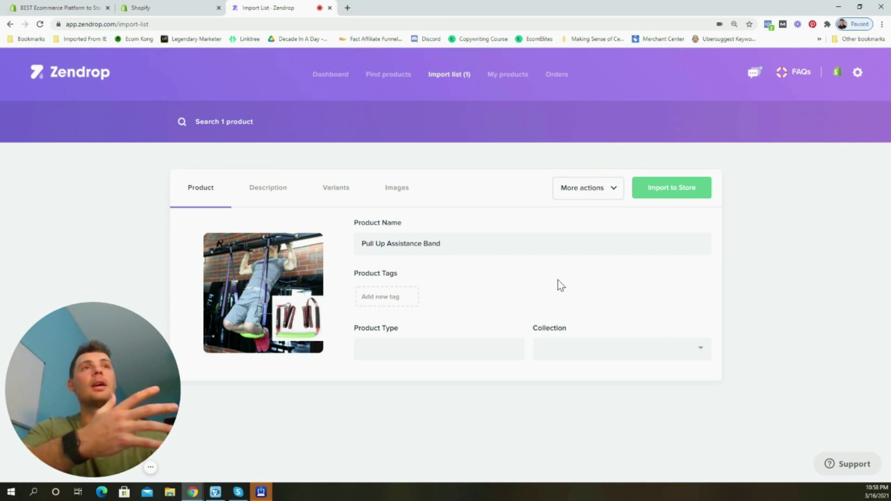
# - Push the Pull Up Assistance Band to the store and return to the Shopify admin
pyautogui.click(682, 195)
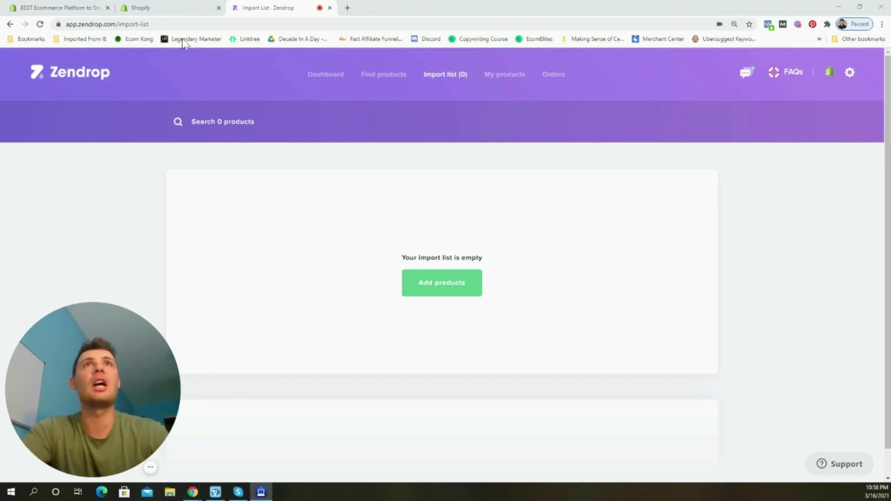
pyautogui.click(173, 12)
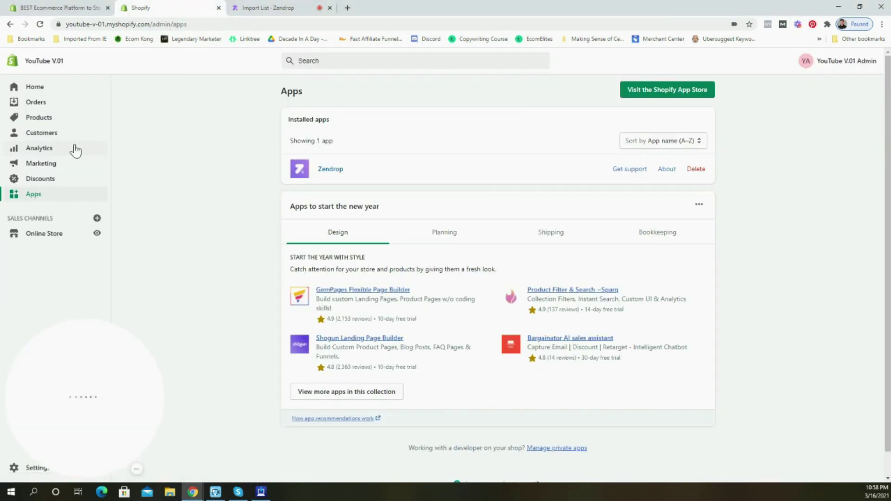
# - Open Pull Up Assistance Band from Shopify's Products list and preview its storefront page
pyautogui.click(44, 119)
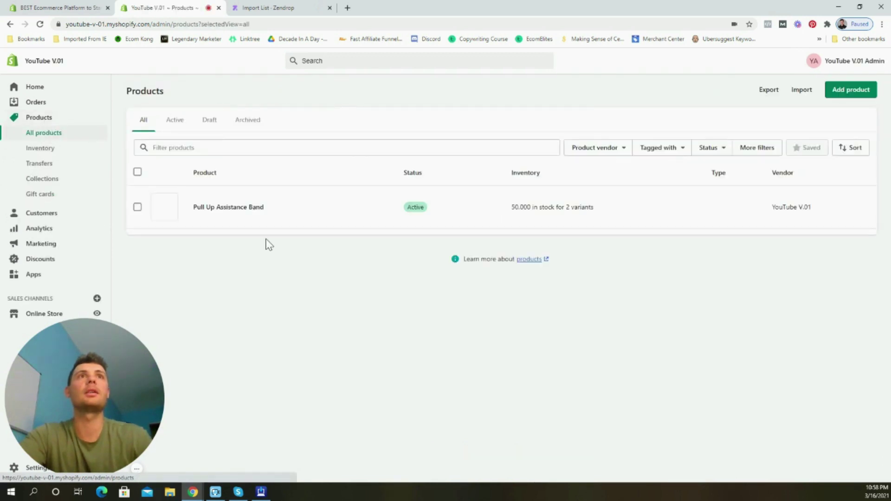
pyautogui.click(251, 215)
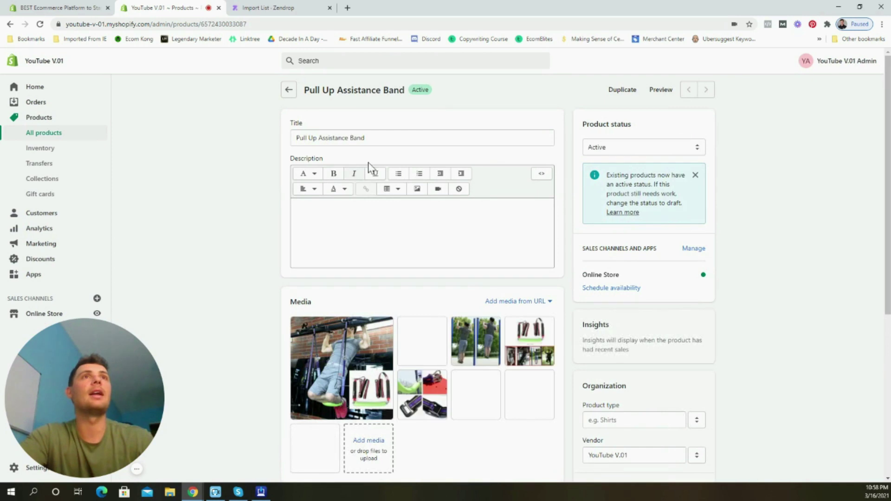
pyautogui.click(654, 93)
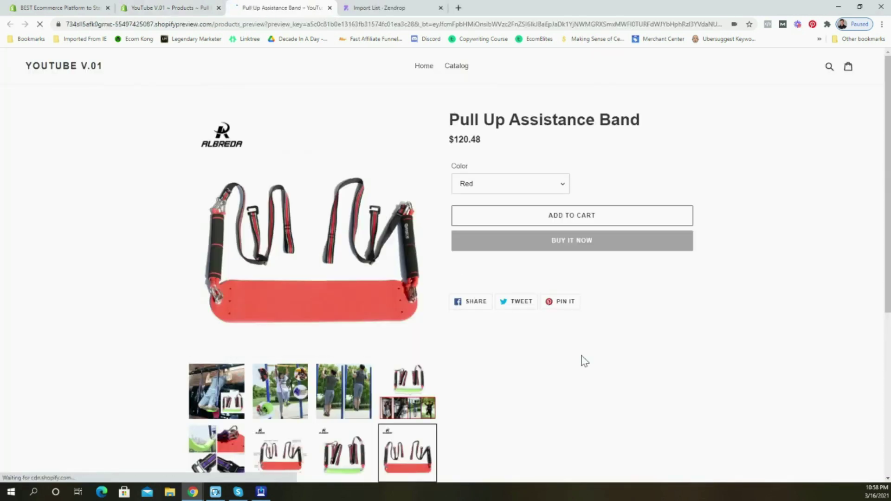
pyautogui.scroll(-1, 704, 367)
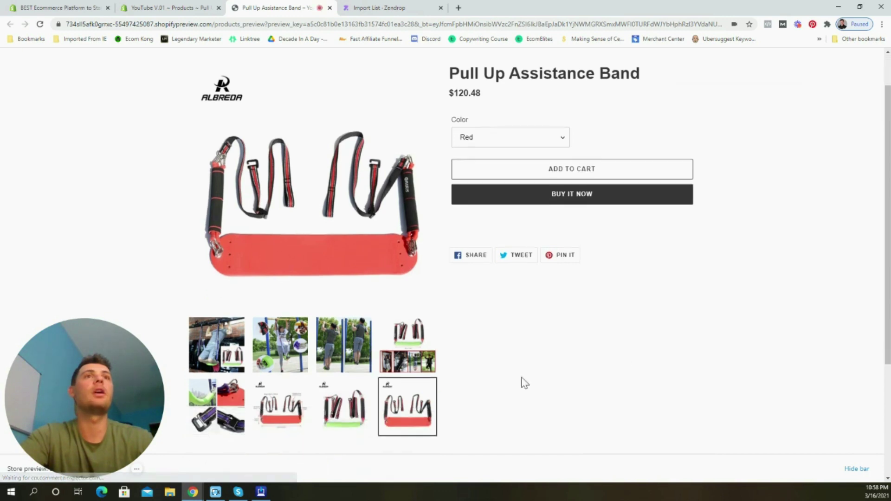
# - Browse the Pull Up Assistance Band's storefront product photos, ending back on the first photo
pyautogui.click(344, 407)
pyautogui.click(351, 368)
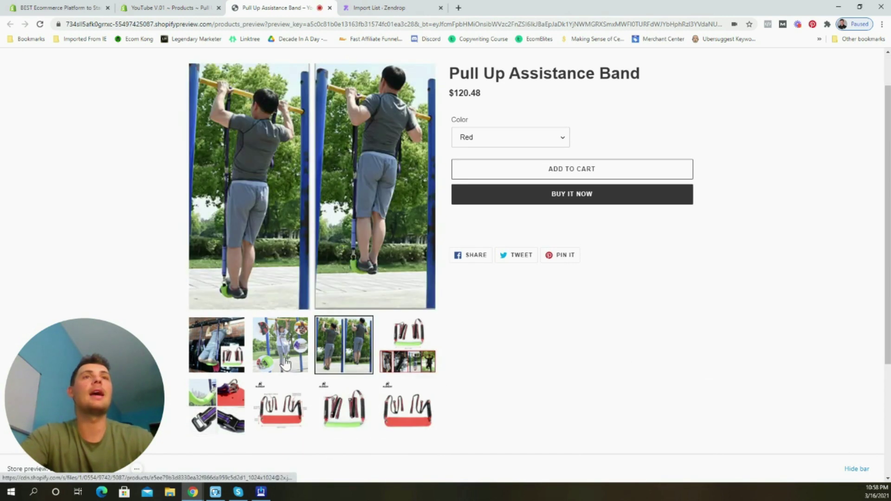
pyautogui.click(216, 344)
pyautogui.click(216, 405)
pyautogui.click(279, 406)
pyautogui.click(292, 352)
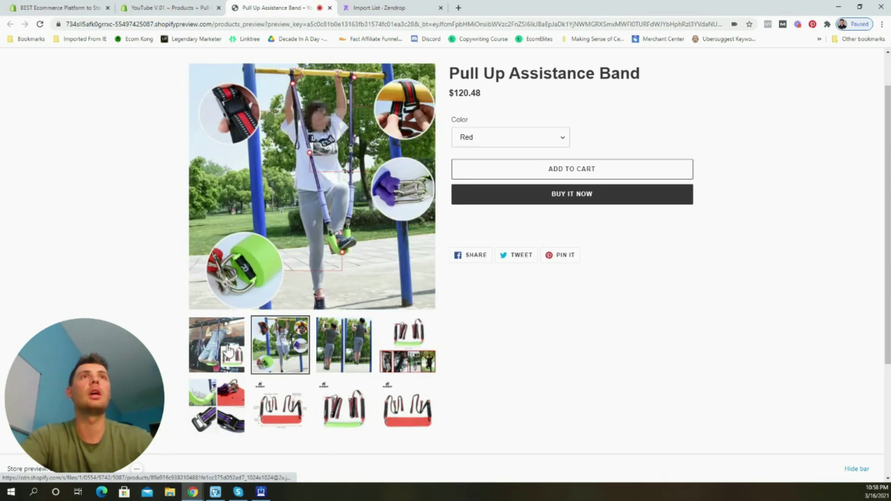
pyautogui.click(216, 345)
pyautogui.scroll(1, 286, 209)
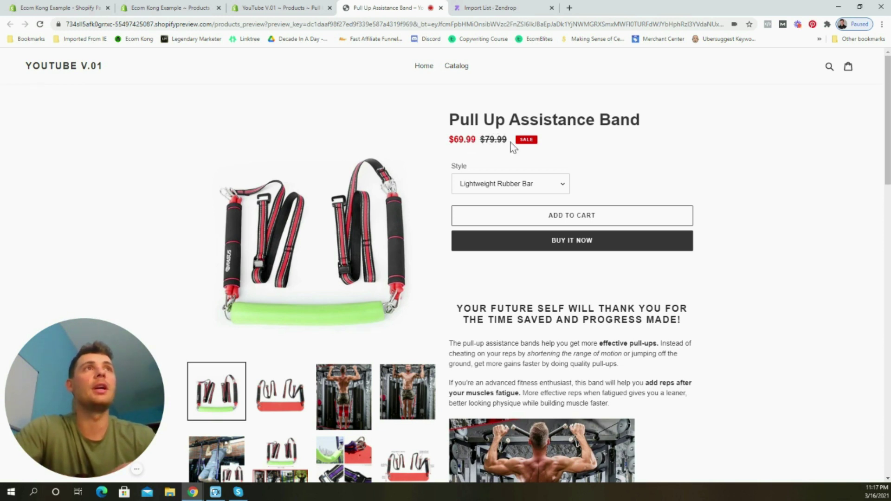
pyautogui.scroll(-1, 529, 163)
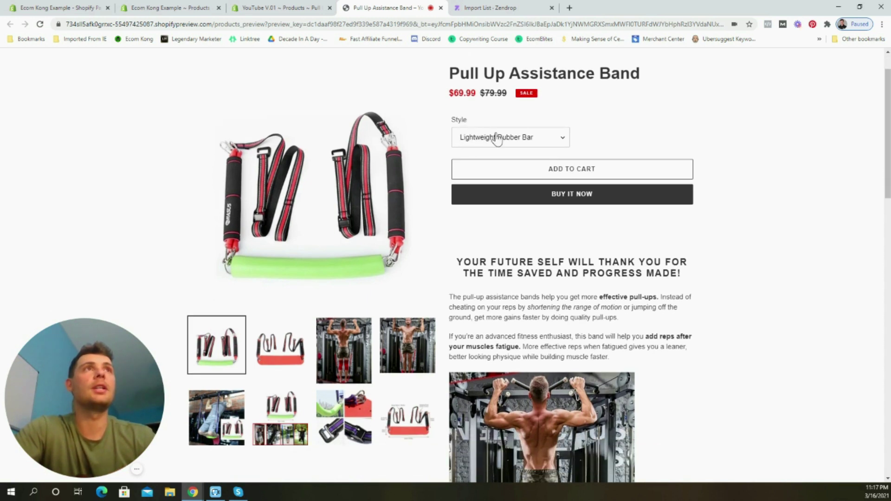
# - Switch the Style to Heavy Duty Metal Bar ($89.99), then back to Lightweight Rubber Bar ($69.99)
pyautogui.click(505, 143)
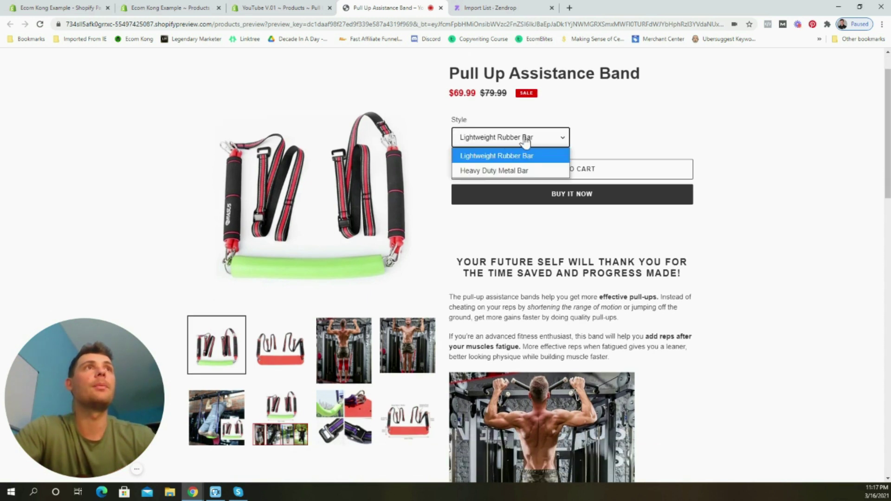
pyautogui.click(513, 170)
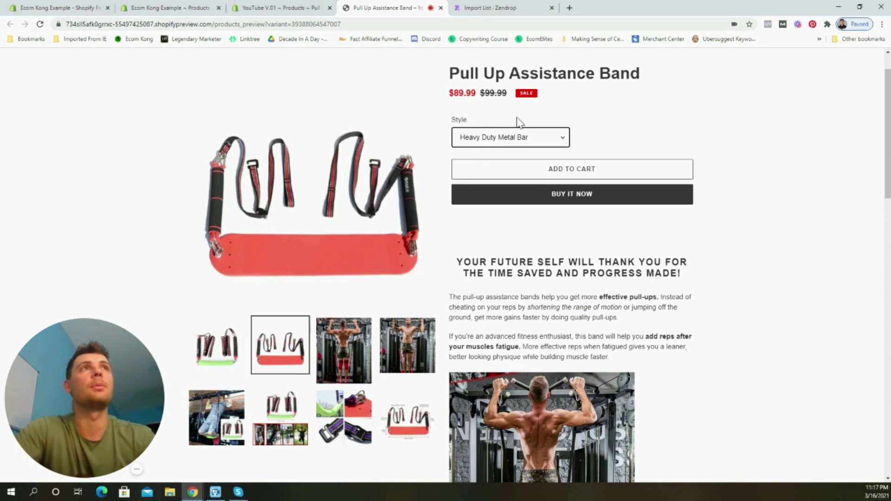
pyautogui.click(515, 142)
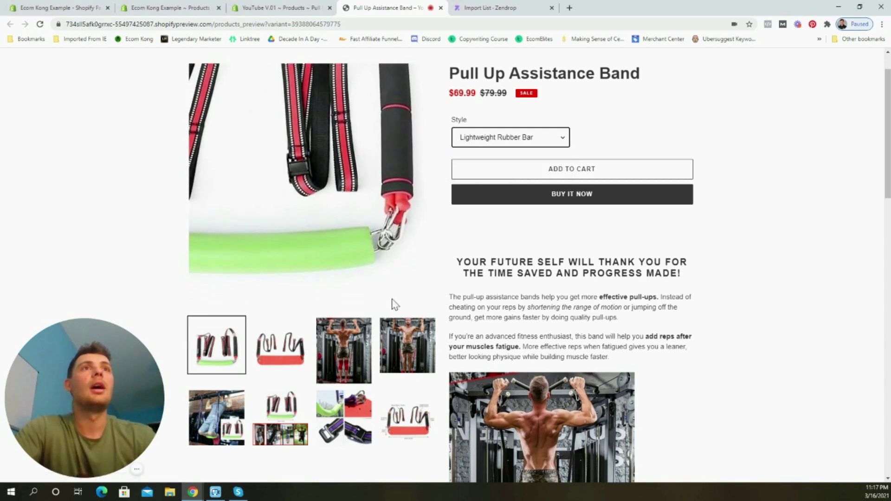
# - Browse the gym pull-up photos and the later product photos through to the last one
pyautogui.click(355, 346)
pyautogui.click(398, 348)
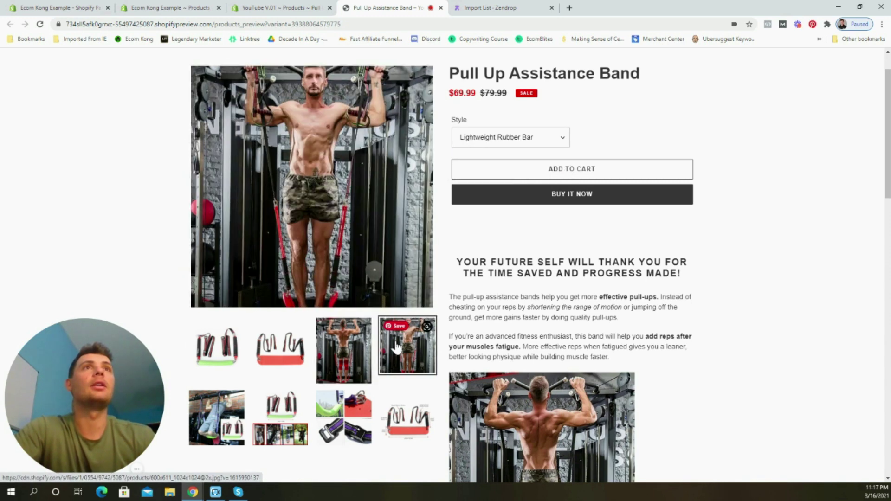
pyautogui.click(212, 432)
pyautogui.click(284, 426)
pyautogui.click(332, 423)
pyautogui.click(388, 418)
pyautogui.scroll(-2, 623, 302)
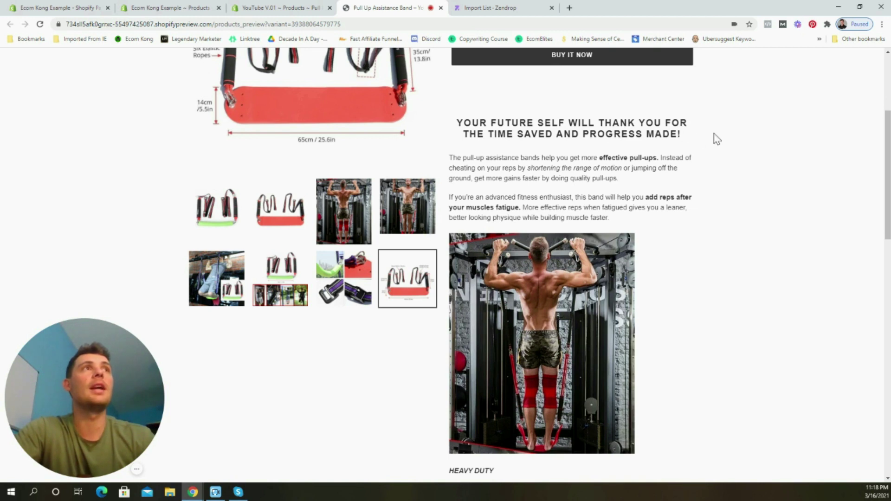
pyautogui.scroll(-1, 619, 192)
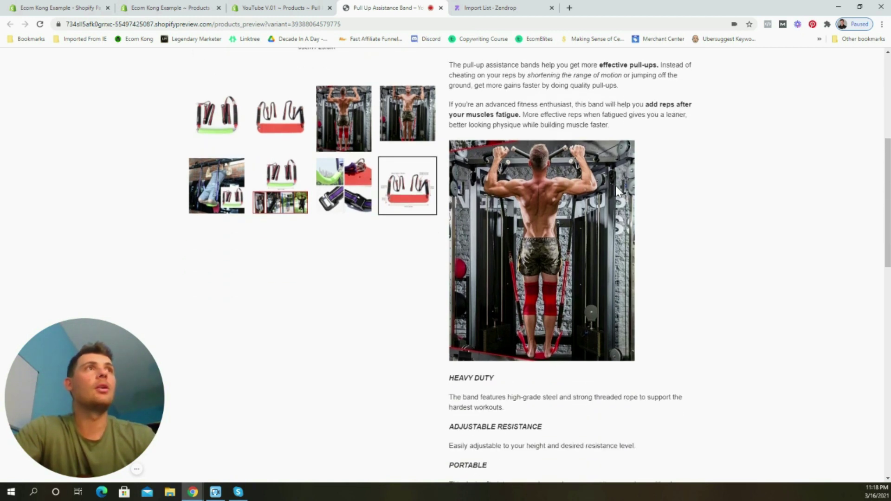
pyautogui.scroll(-1, 593, 143)
pyautogui.scroll(-1, 597, 157)
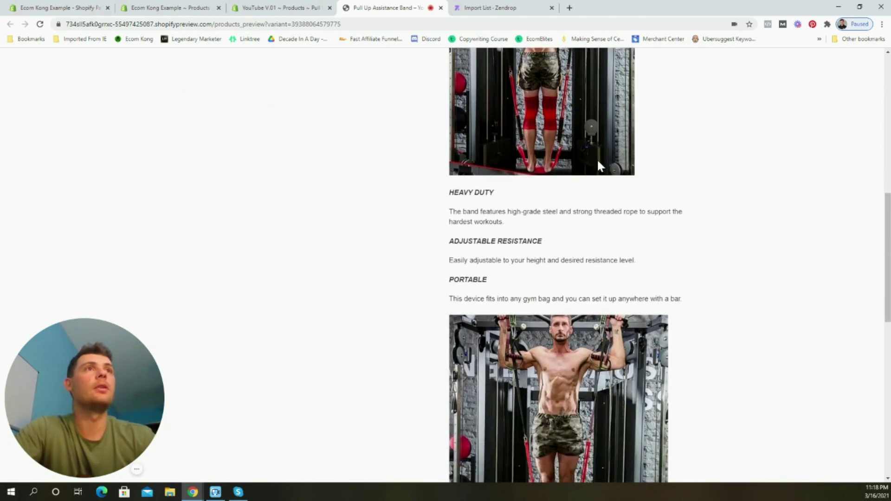
pyautogui.scroll(-1, 596, 158)
pyautogui.scroll(-1, 597, 161)
pyautogui.scroll(-2, 564, 159)
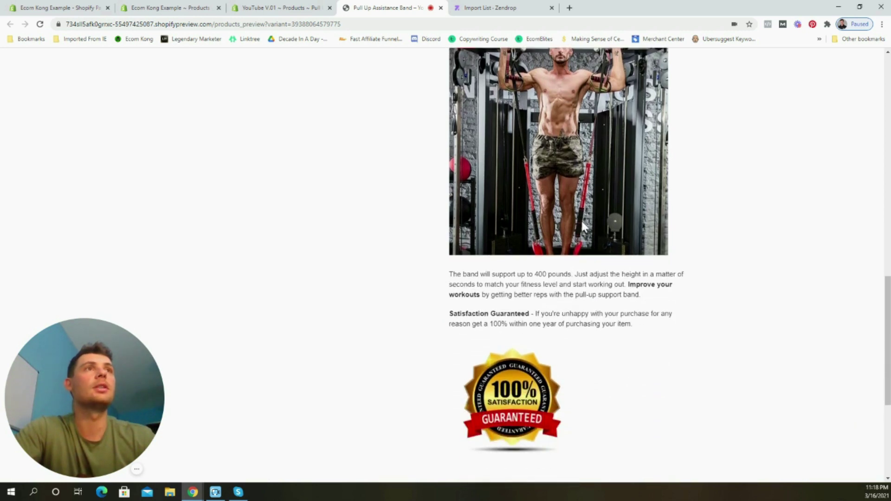
pyautogui.scroll(-1, 582, 219)
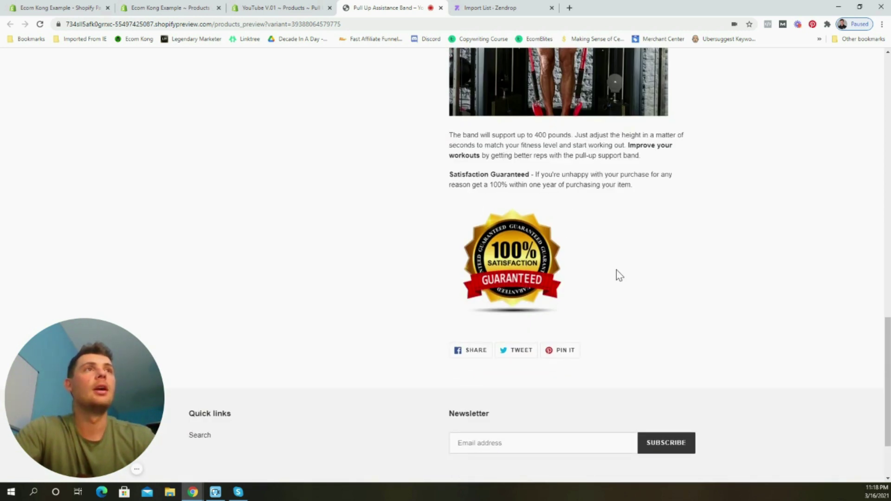
pyautogui.scroll(1, 636, 277)
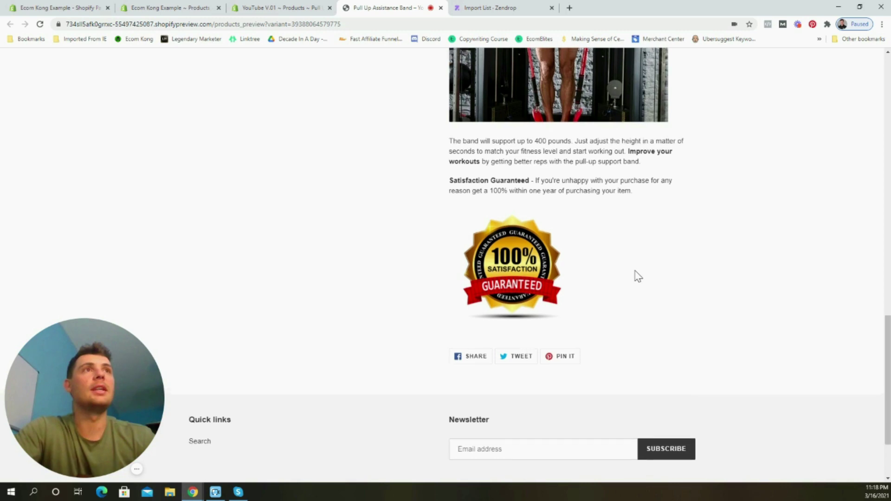
pyautogui.scroll(5, 619, 281)
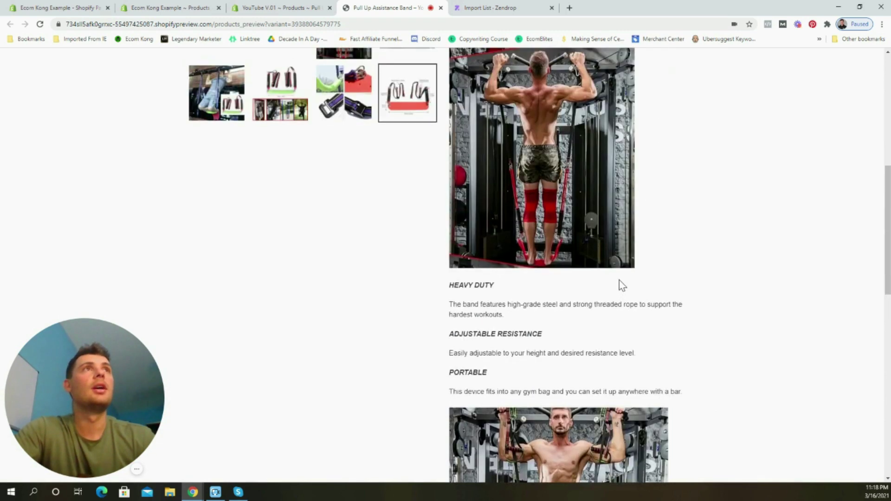
pyautogui.scroll(5, 638, 278)
pyautogui.scroll(5, 678, 286)
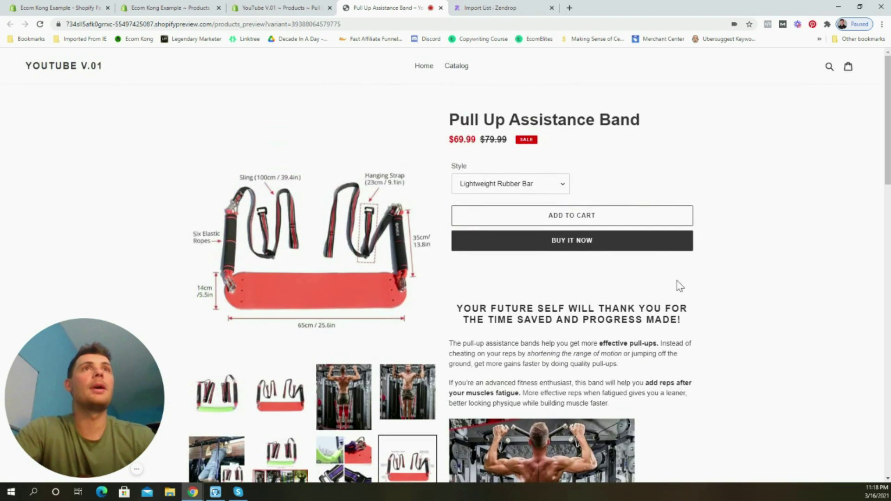
pyautogui.click(217, 404)
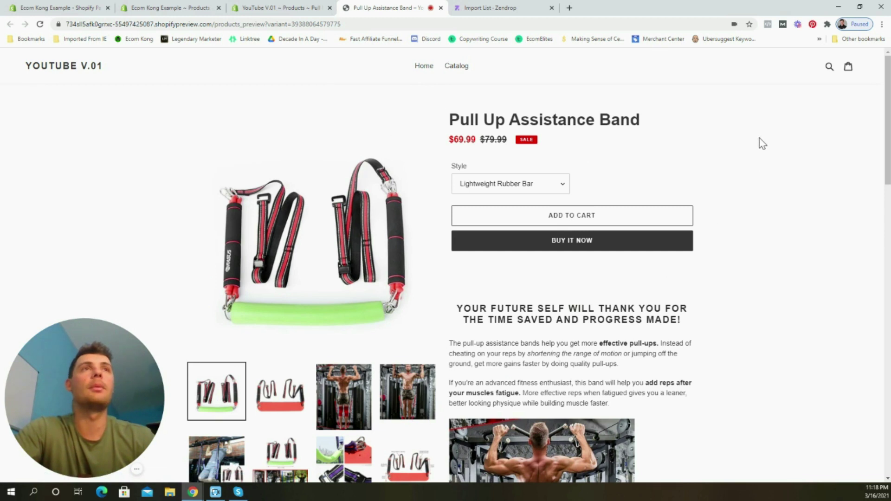